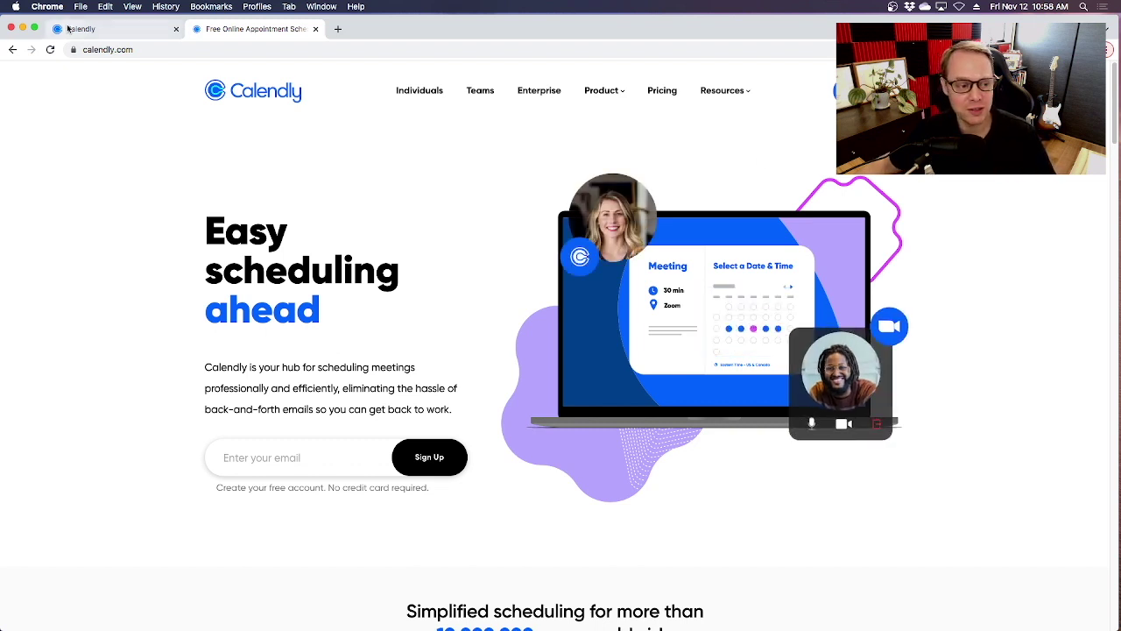
Open the 60 Minute Podcast Interview event type for editing and expand its booking availability settings
click(72, 29)
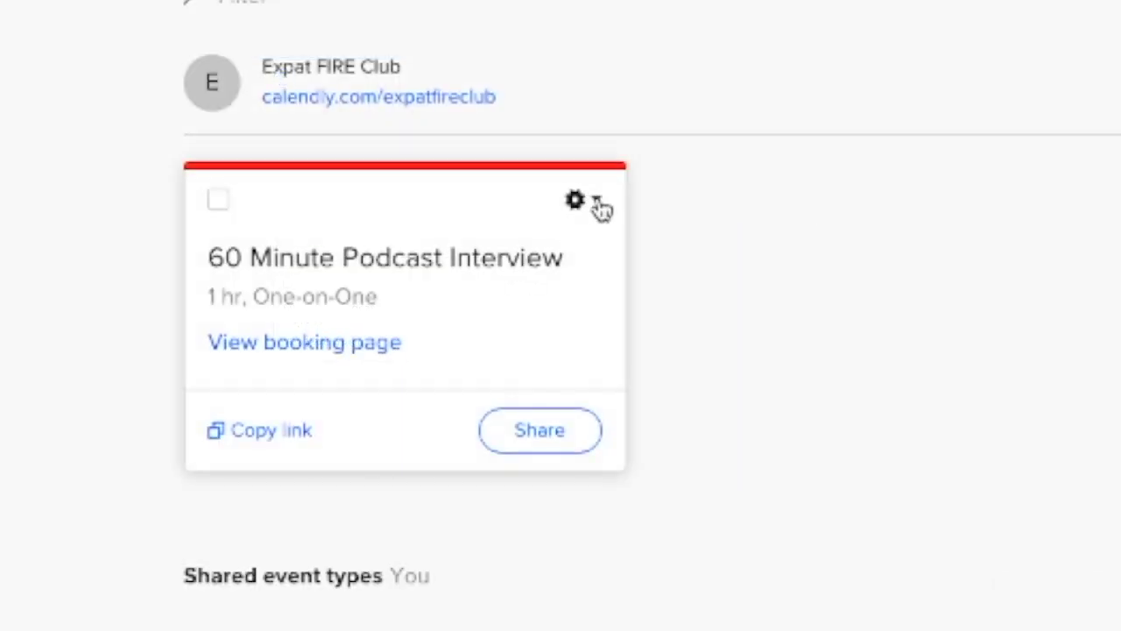
click(601, 207)
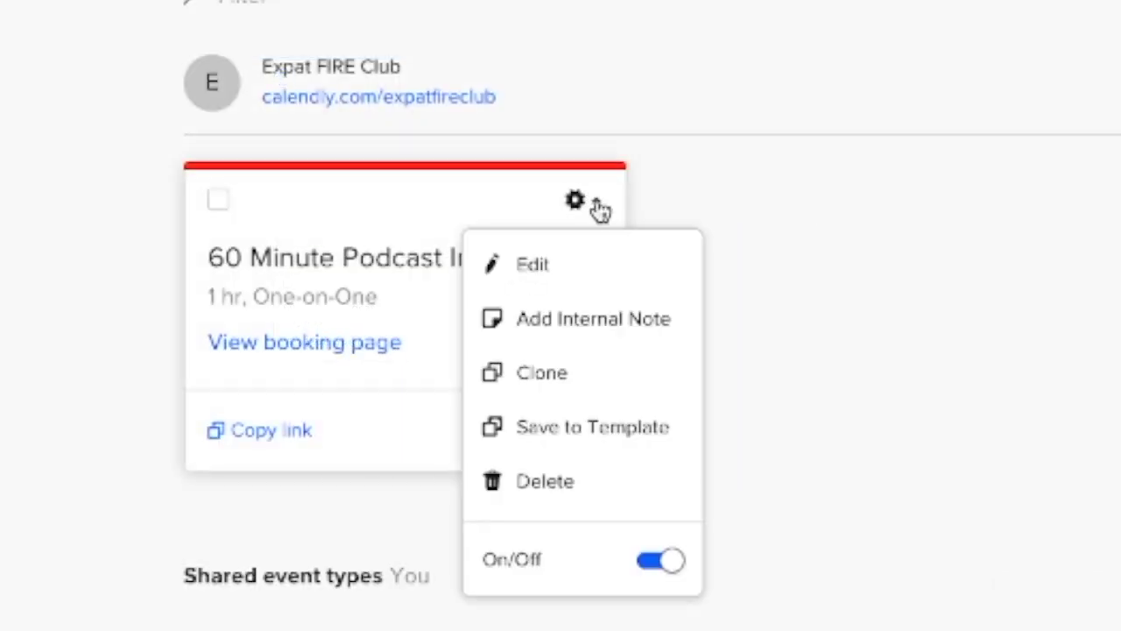
click(536, 265)
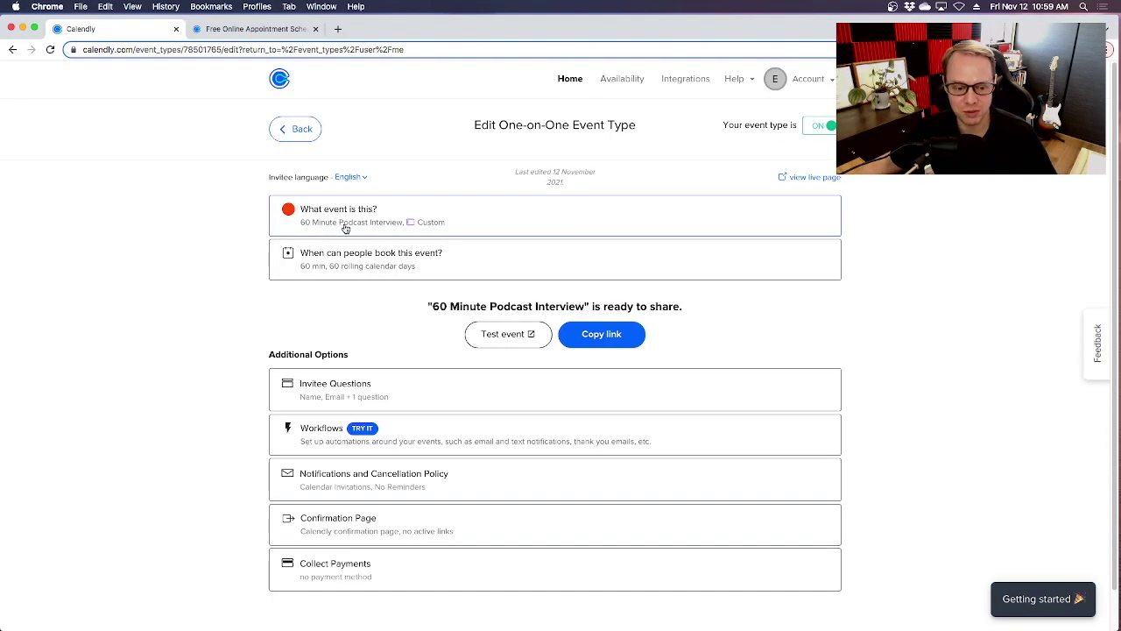
click(471, 264)
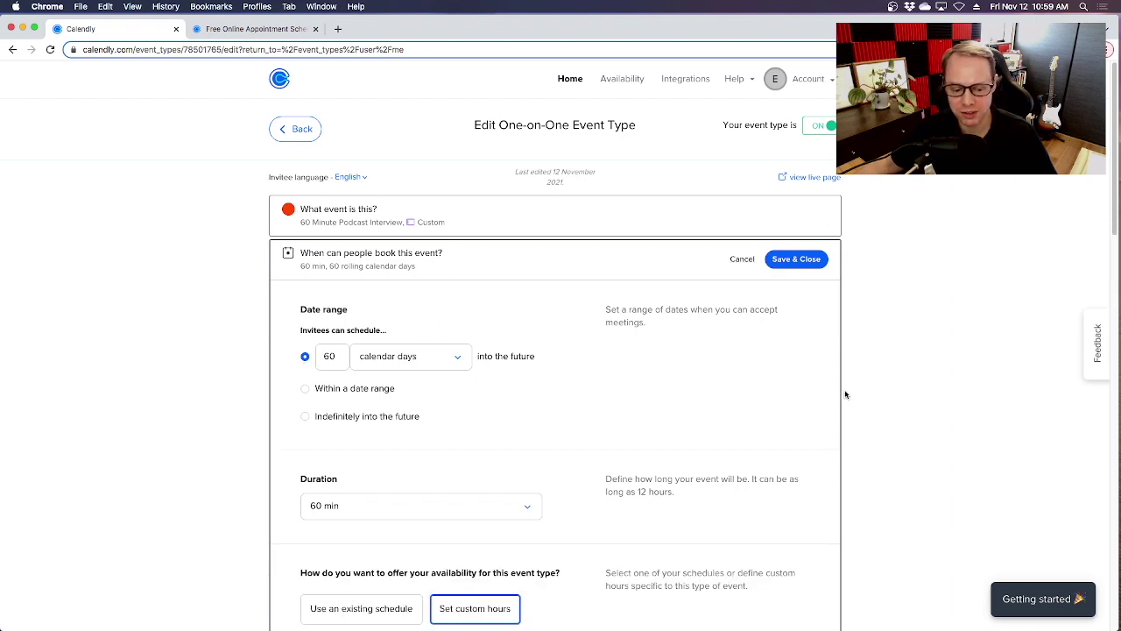
Set the event's duration to 60 min in the booking settings
scroll(972, 395, down, 3)
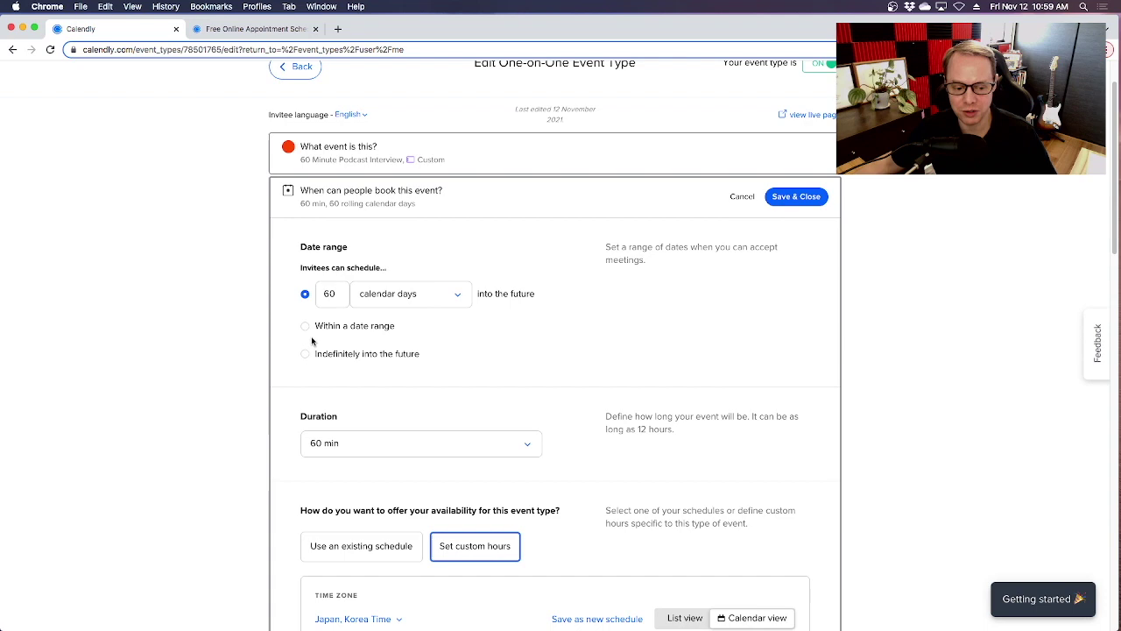
scroll(880, 380, down, 5)
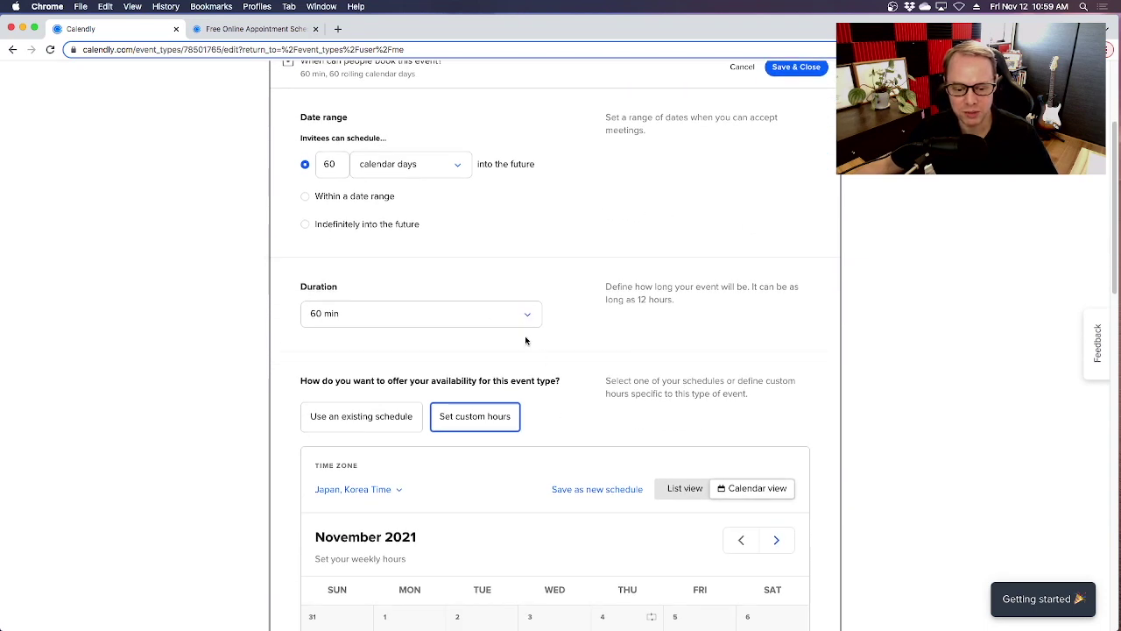
click(532, 315)
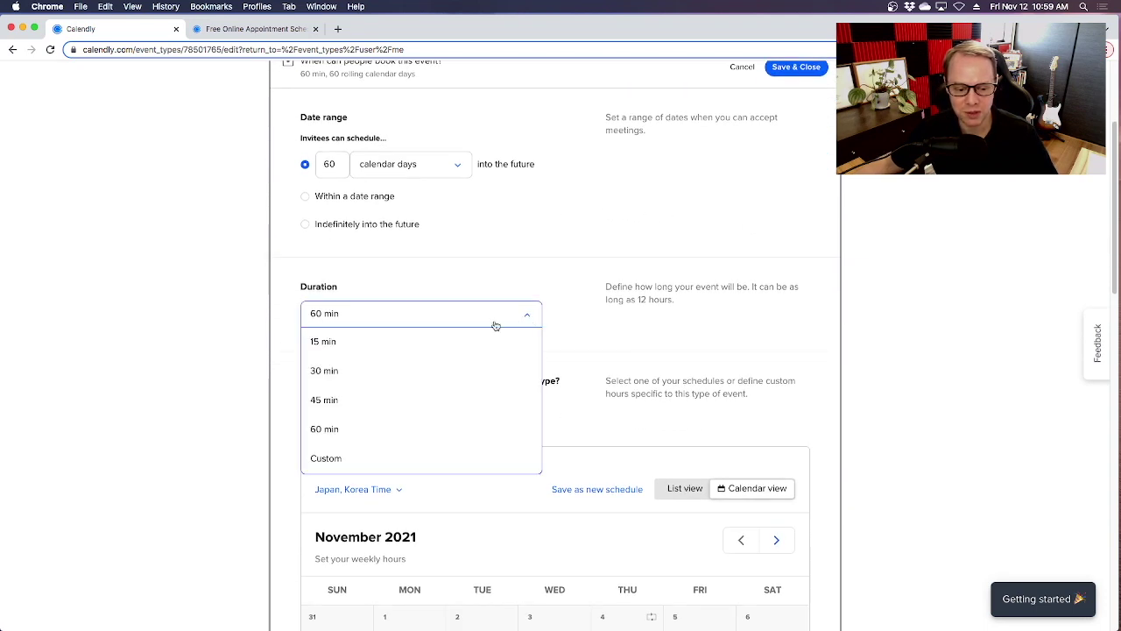
click(356, 429)
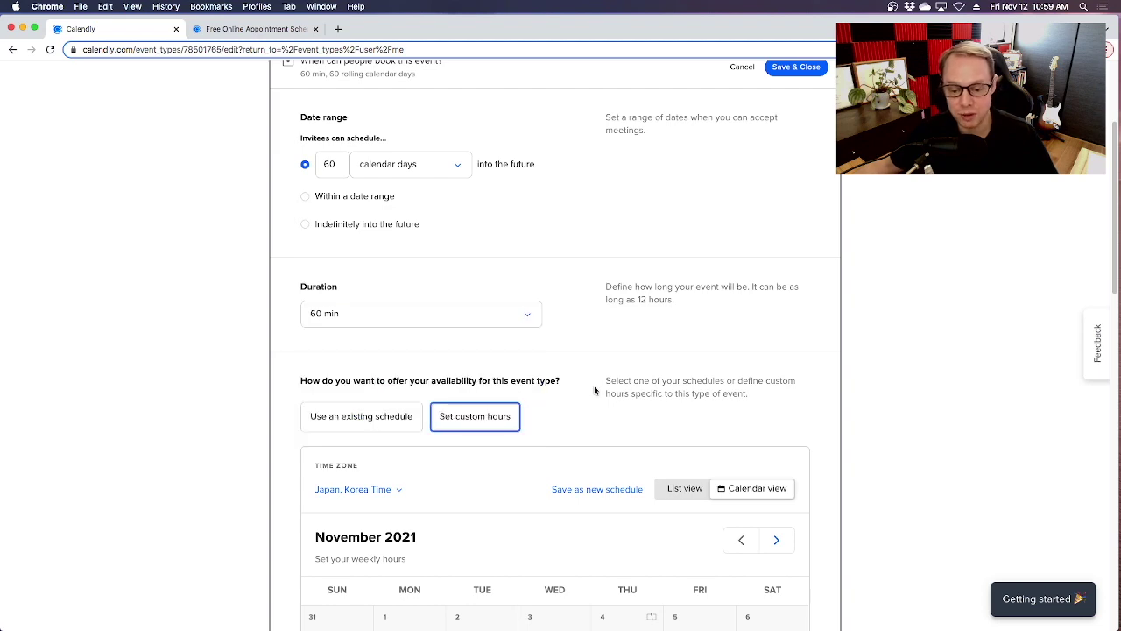
Open the date-specific hours for Thursday, November 18, 2021 in the custom hours calendar
scroll(957, 368, down, 3)
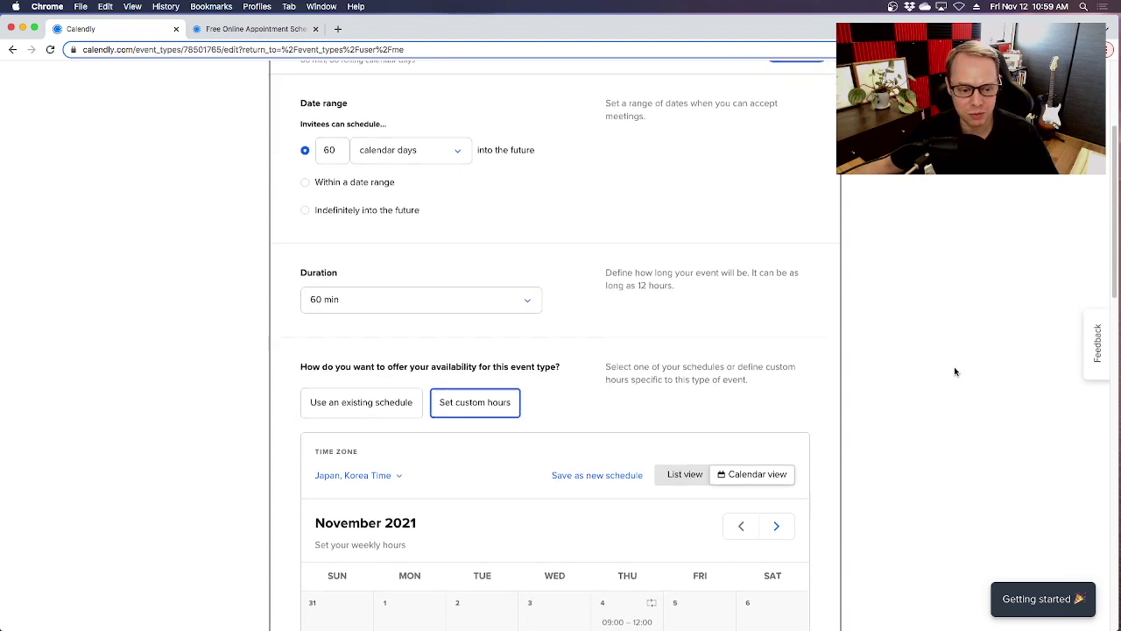
scroll(953, 377, down, 3)
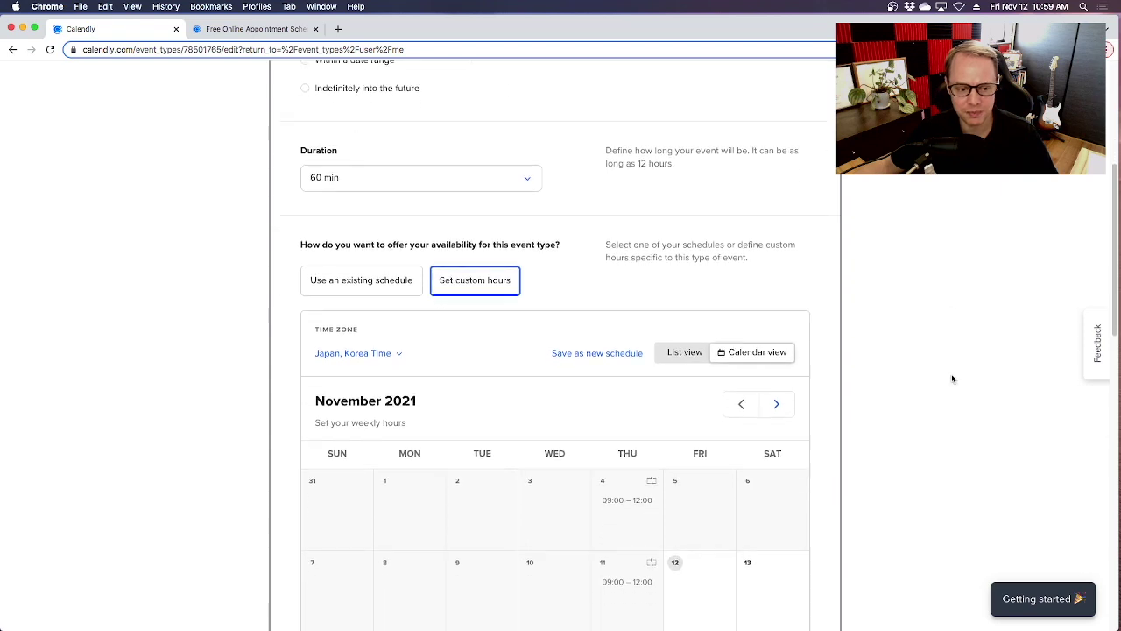
scroll(950, 382, down, 3)
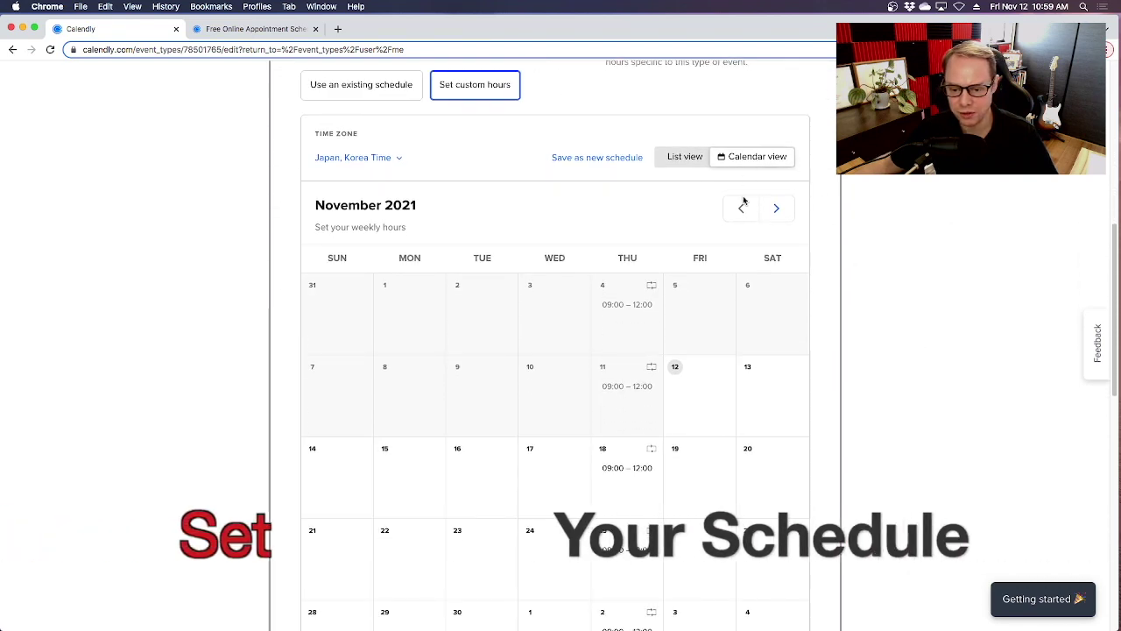
scroll(938, 373, down, 1)
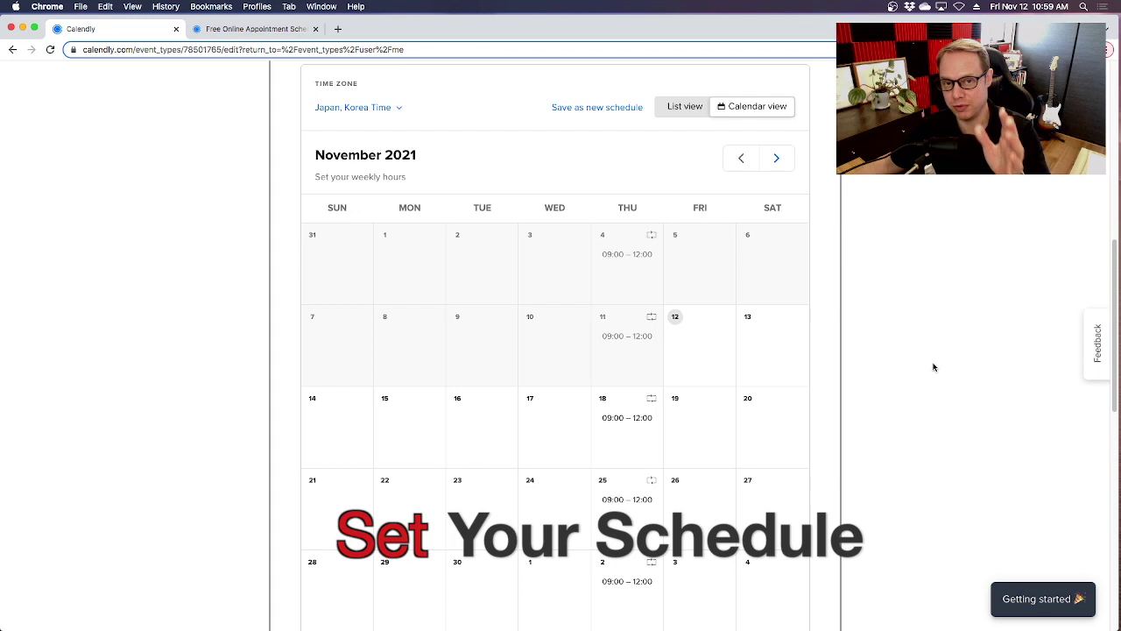
scroll(935, 372, down, 1)
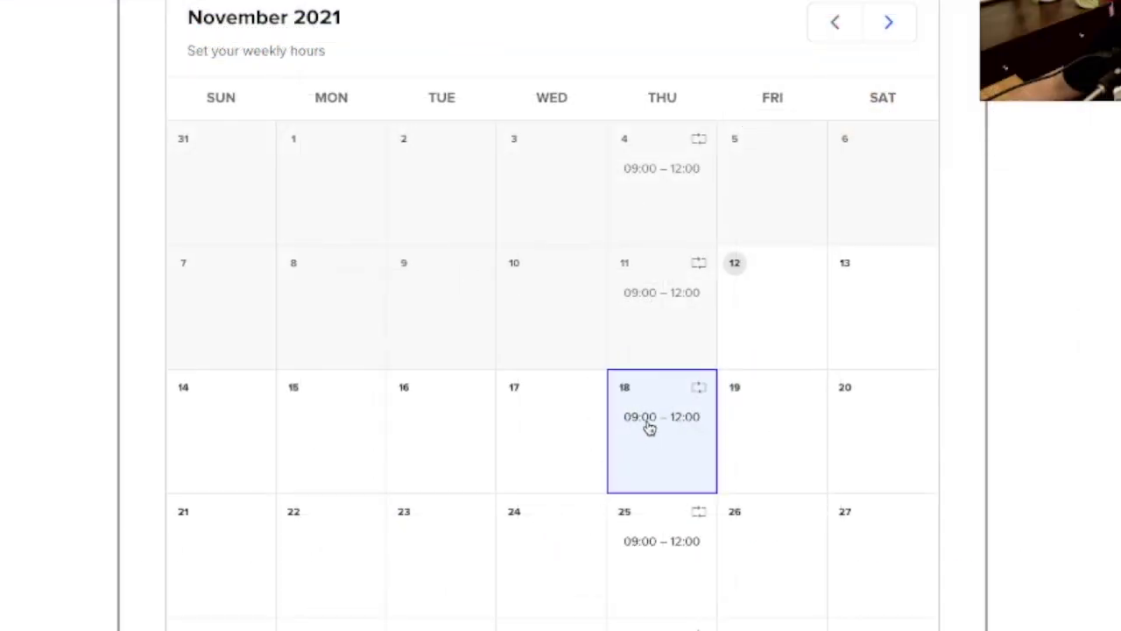
click(648, 421)
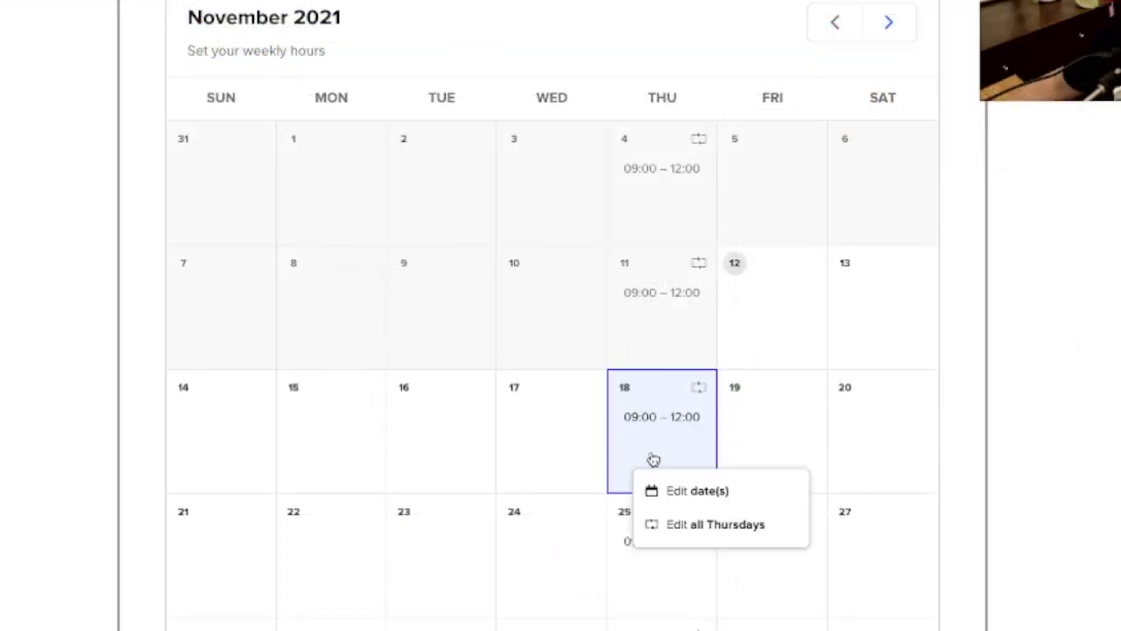
click(687, 493)
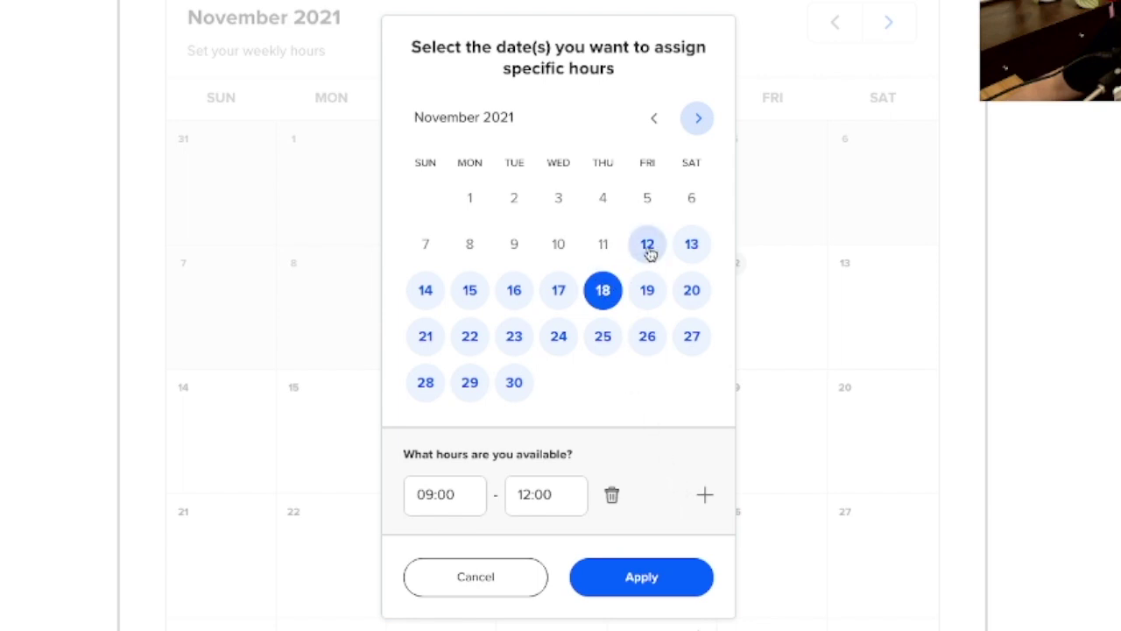
Try an extra 13:00–14:00 slot for November 18, remove it, and apply only the 09:00–12:00 hours
click(590, 300)
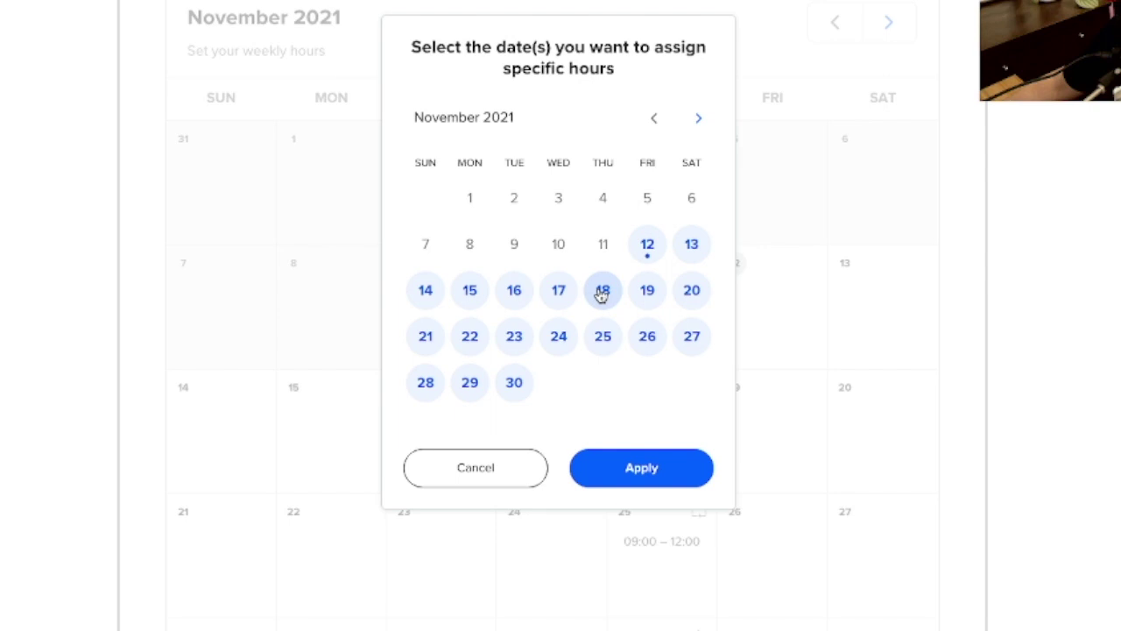
click(602, 298)
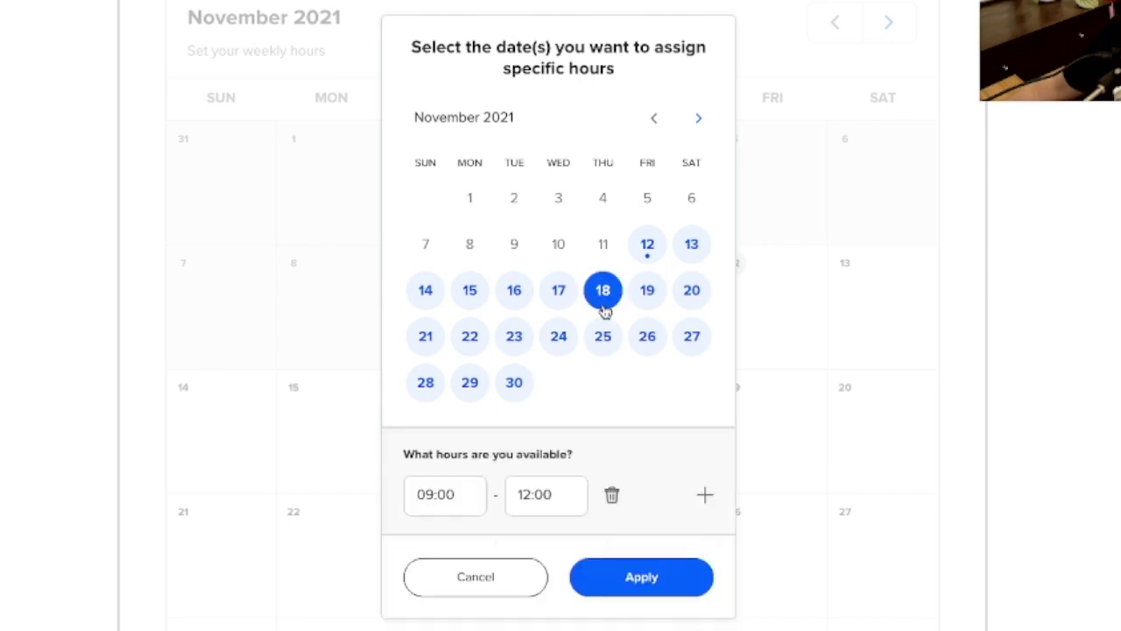
click(705, 497)
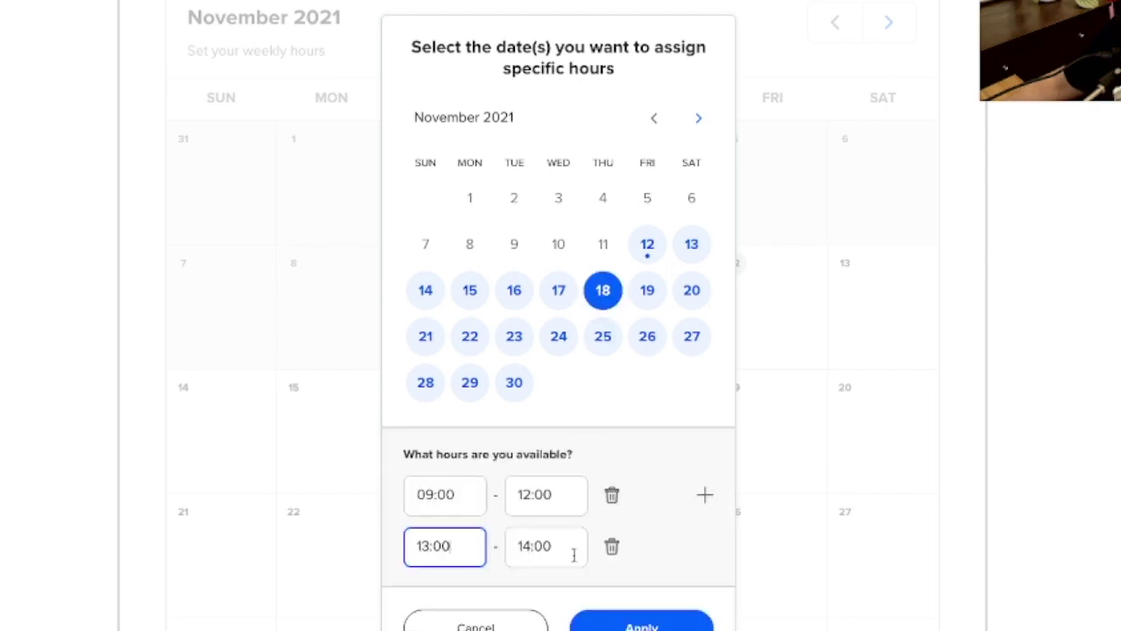
click(612, 547)
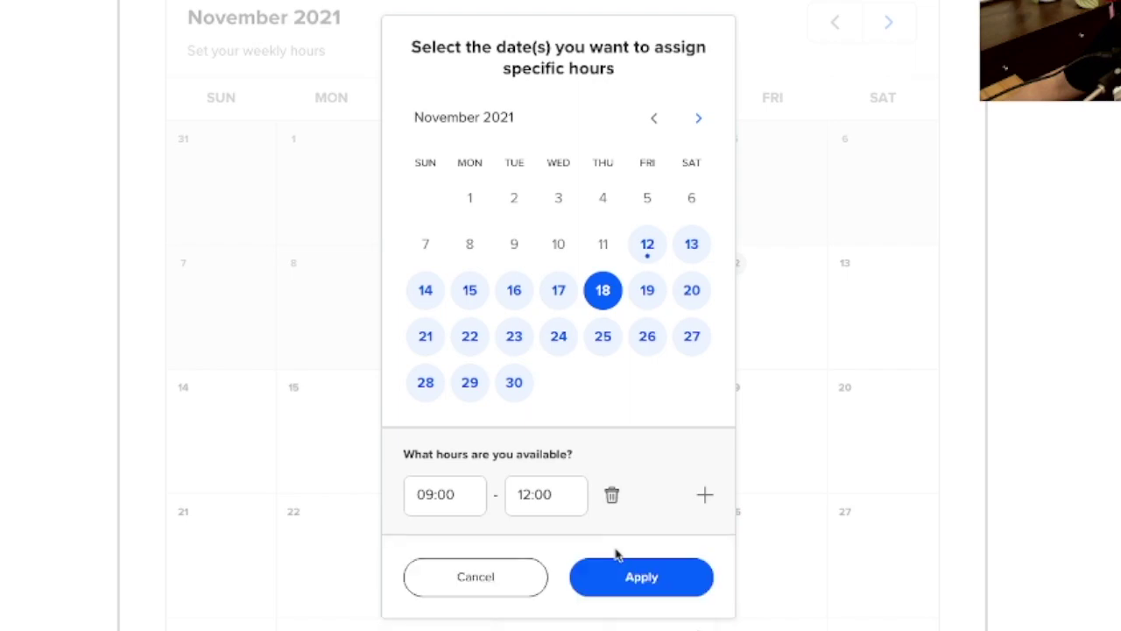
click(665, 581)
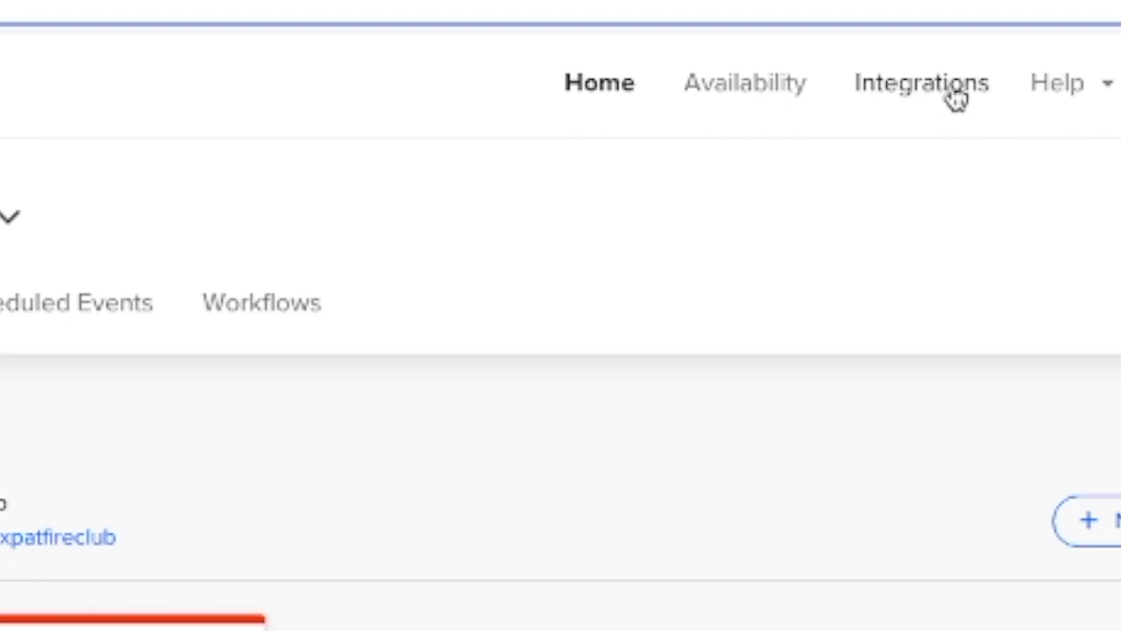
Set up the Zoom integration from the integrations page and continue from its setup instructions to the event types
click(955, 99)
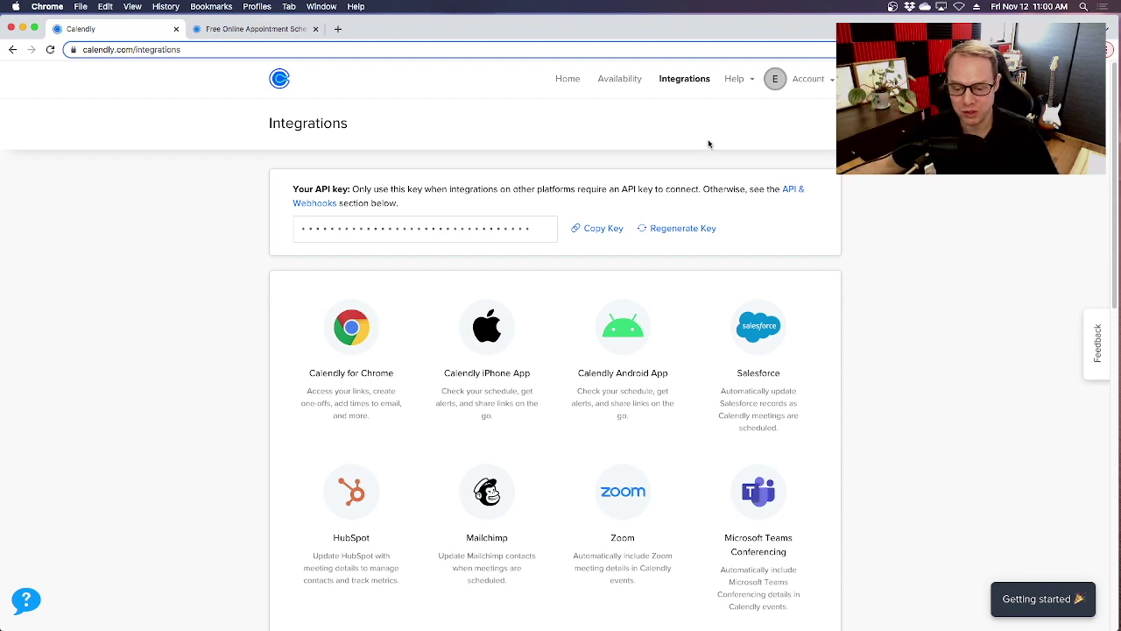
scroll(943, 355, down, 2)
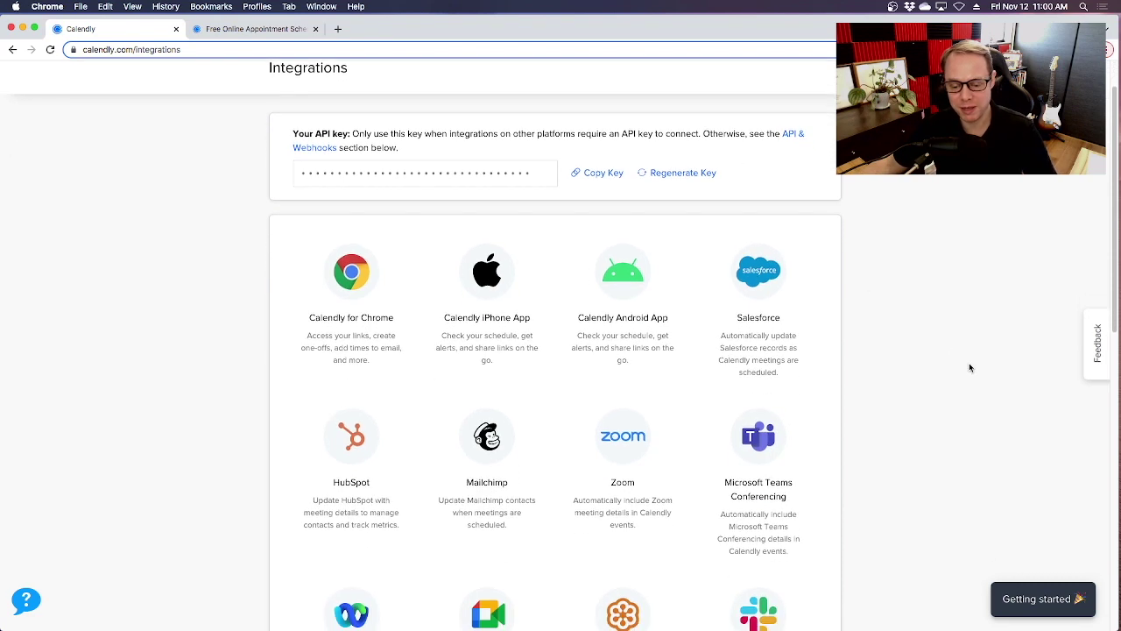
scroll(971, 364, down, 2)
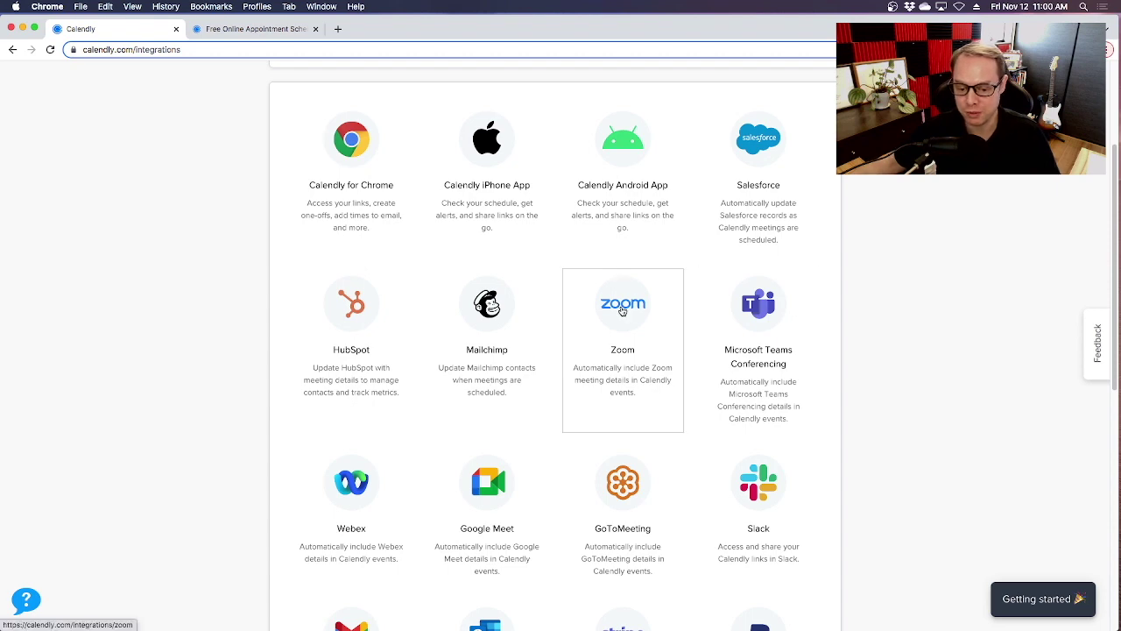
click(674, 374)
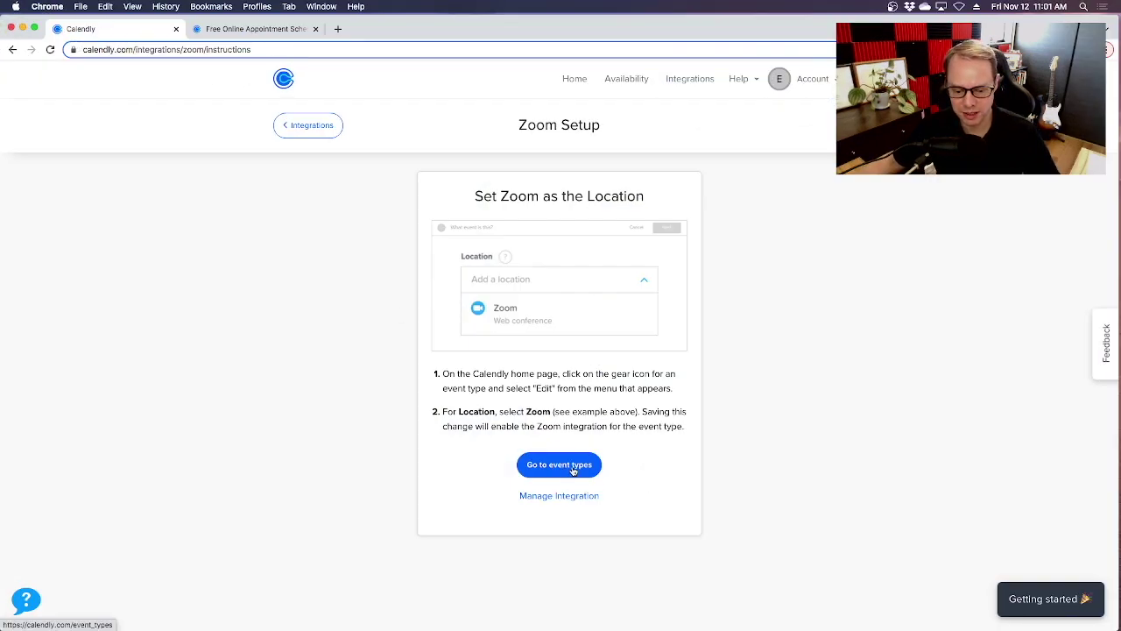
click(574, 470)
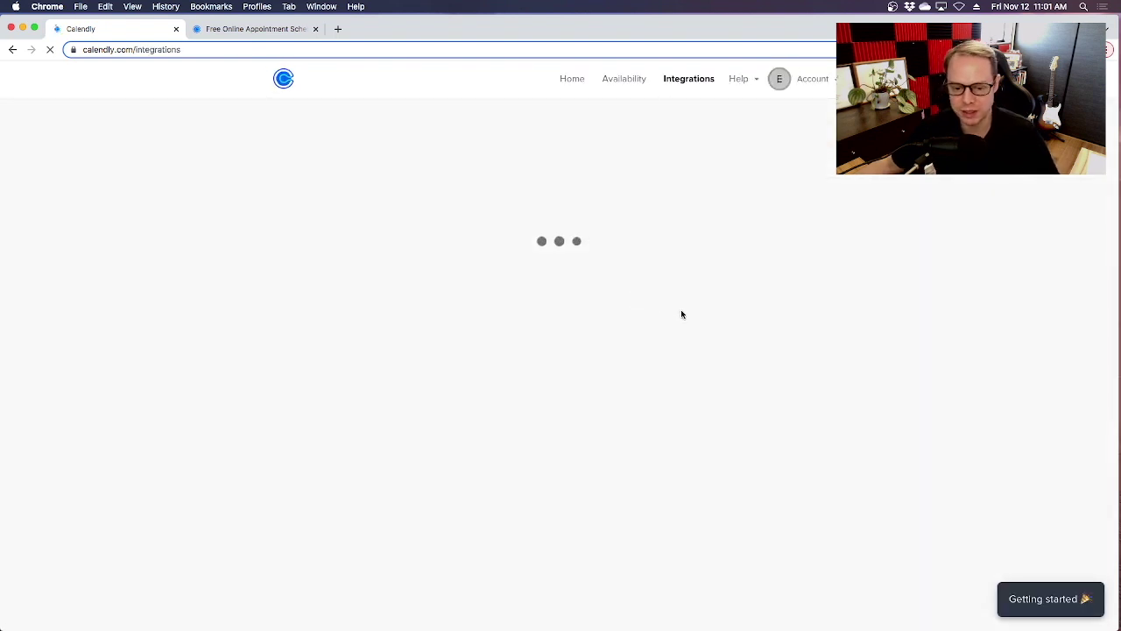
Open the Microsoft Teams Conferencing integration and connect it to the account
scroll(973, 394, down, 3)
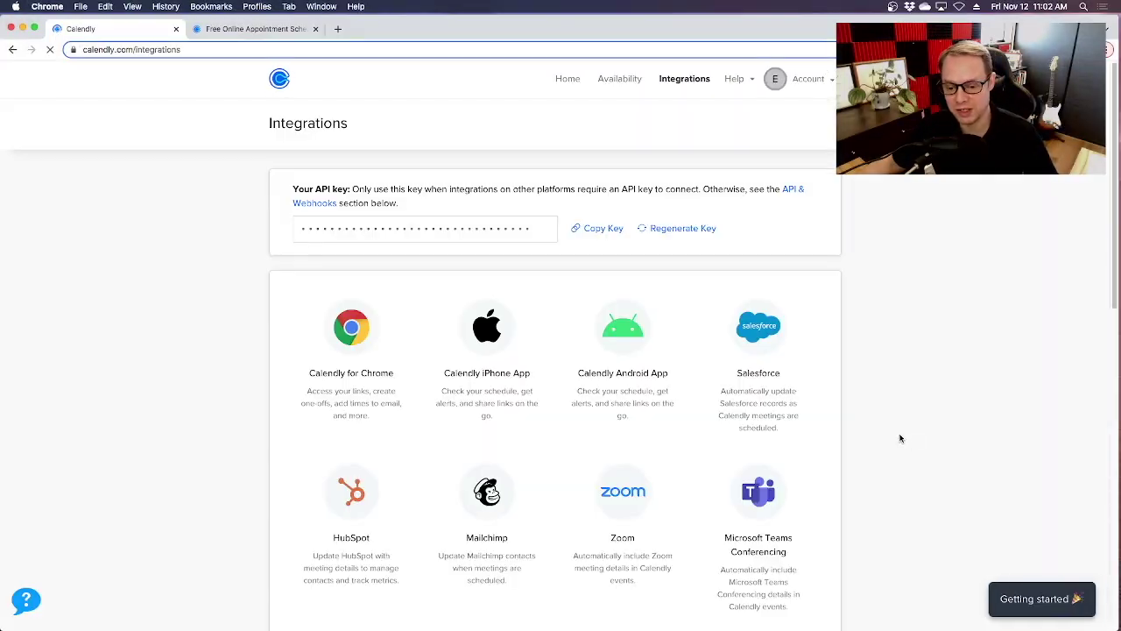
scroll(882, 447, down, 2)
click(759, 442)
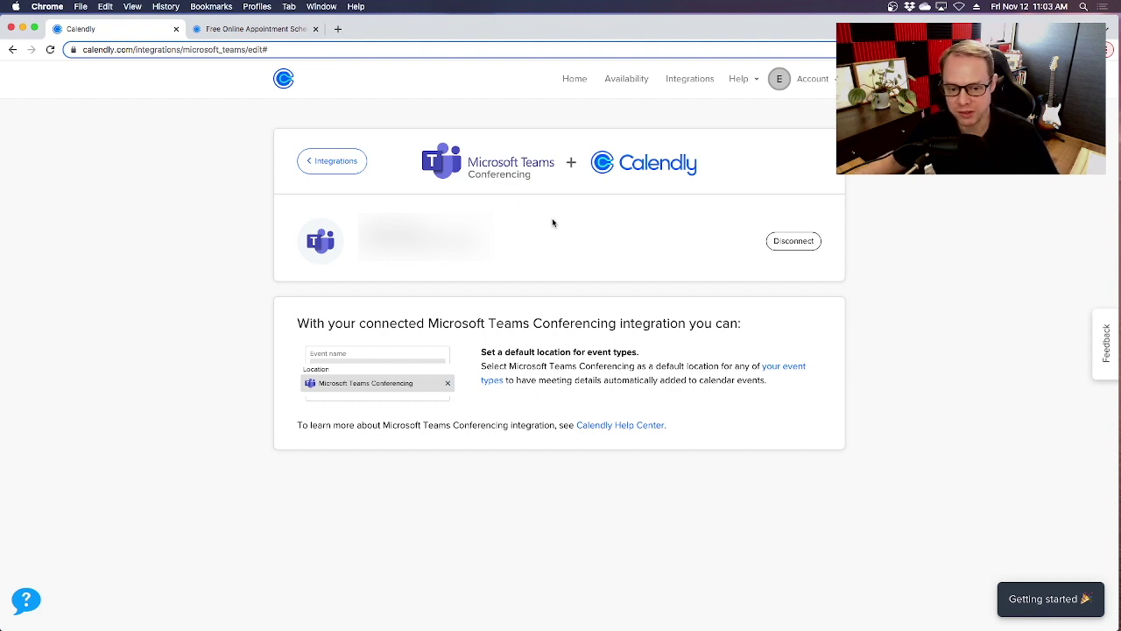
Check the Google Meet integration's connection details and return to the integrations overview
click(690, 79)
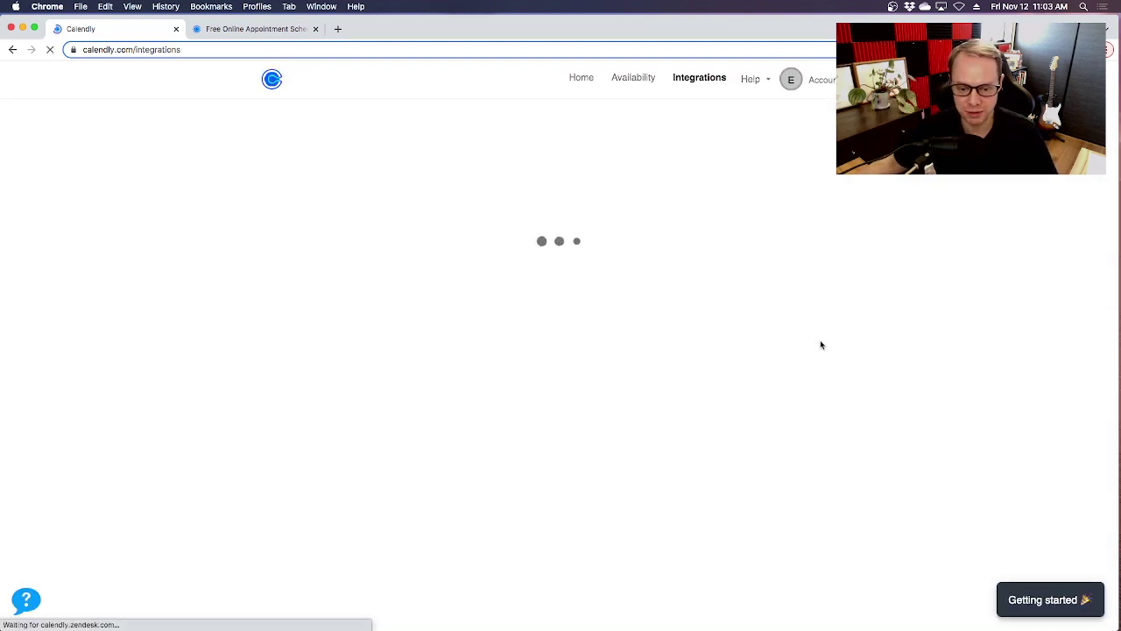
scroll(858, 362, down, 3)
scroll(884, 401, down, 1)
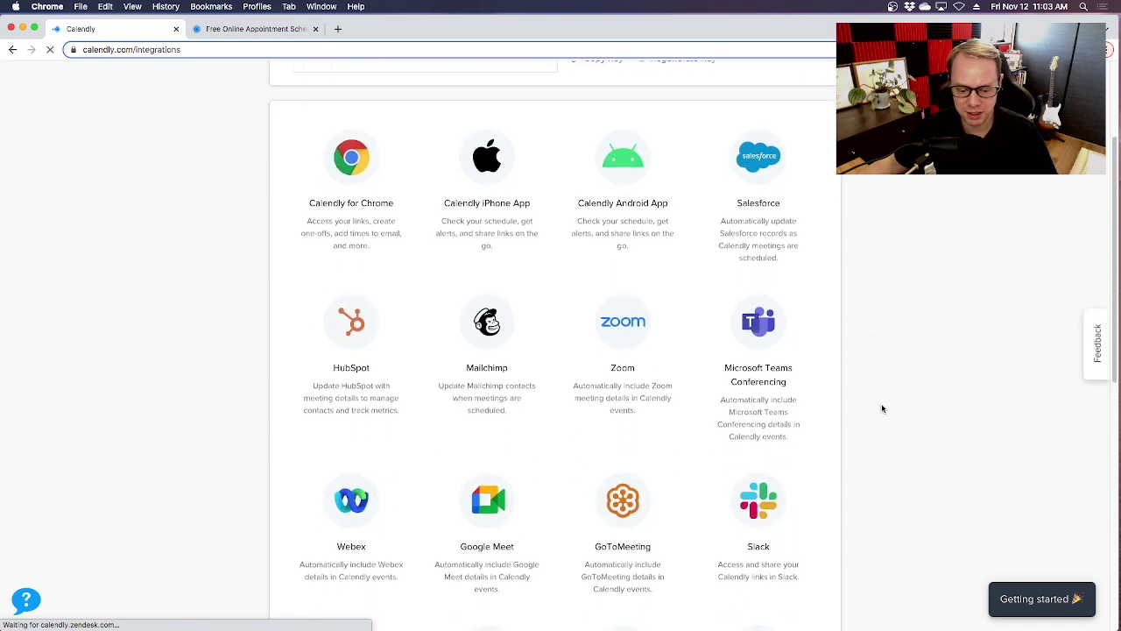
click(487, 513)
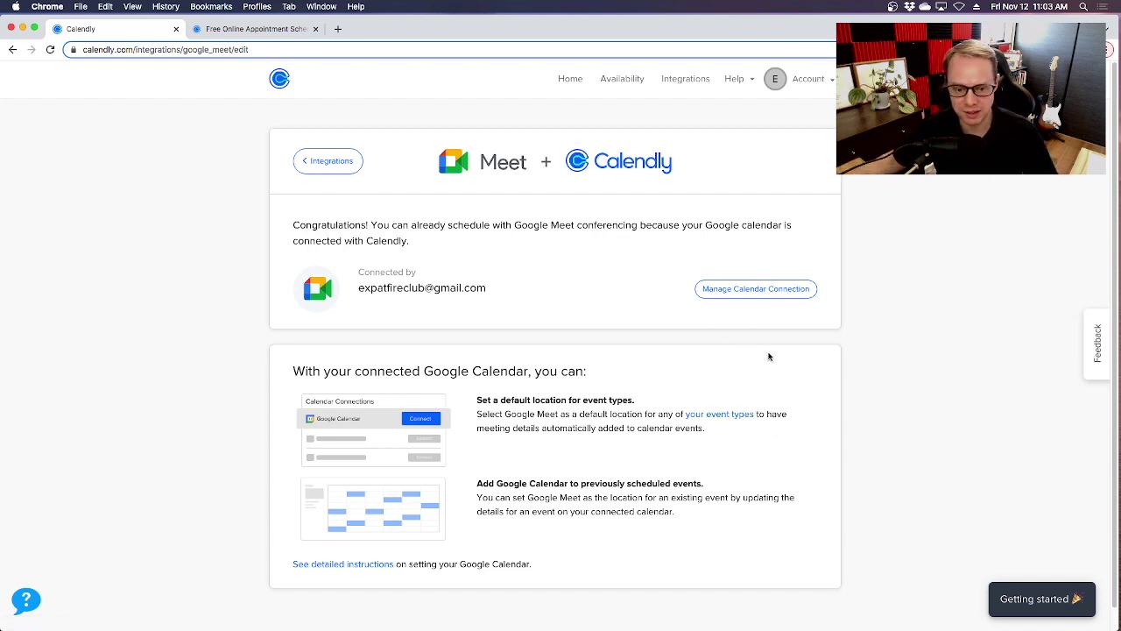
scroll(868, 390, down, 1)
key(super+bracketleft)
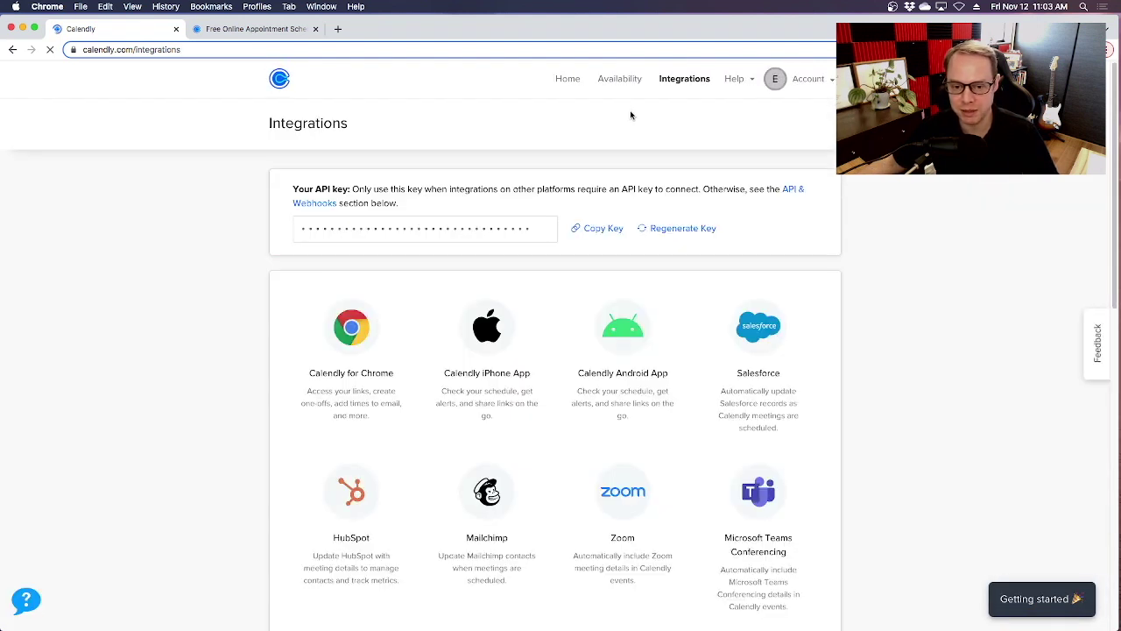
Return to the event types and reopen the 60 Minute Podcast Interview for editing
click(565, 79)
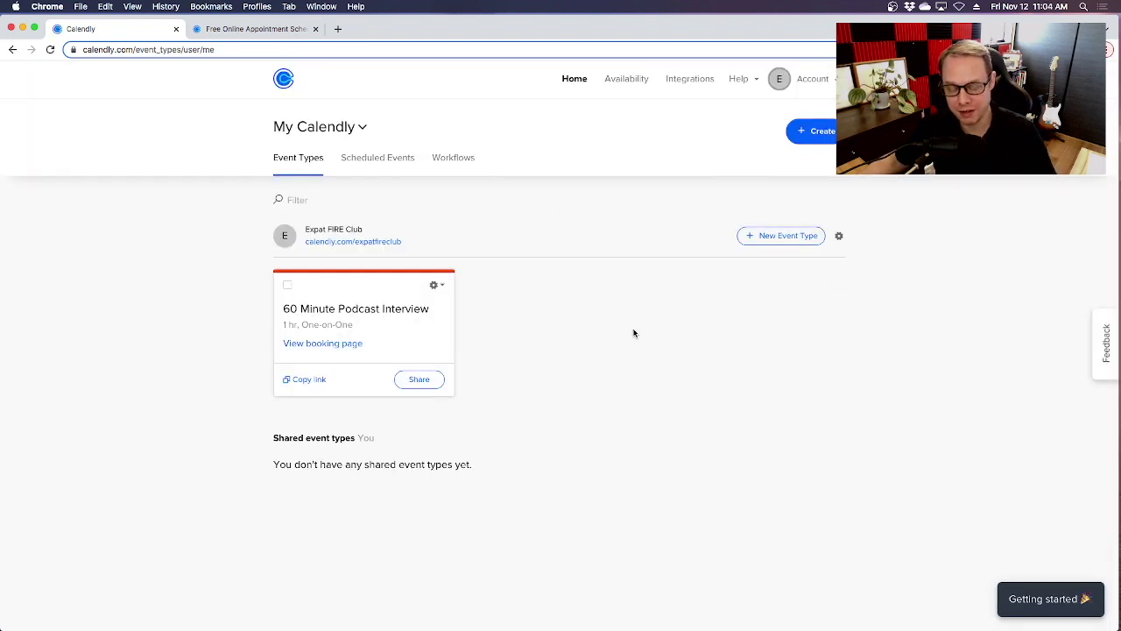
click(436, 285)
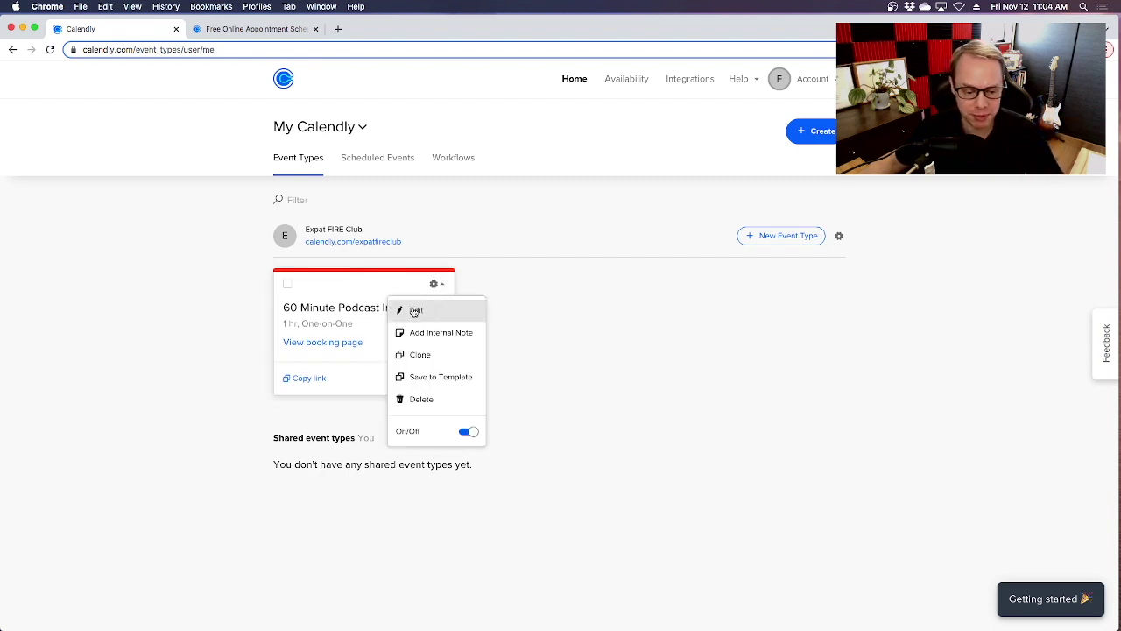
click(421, 311)
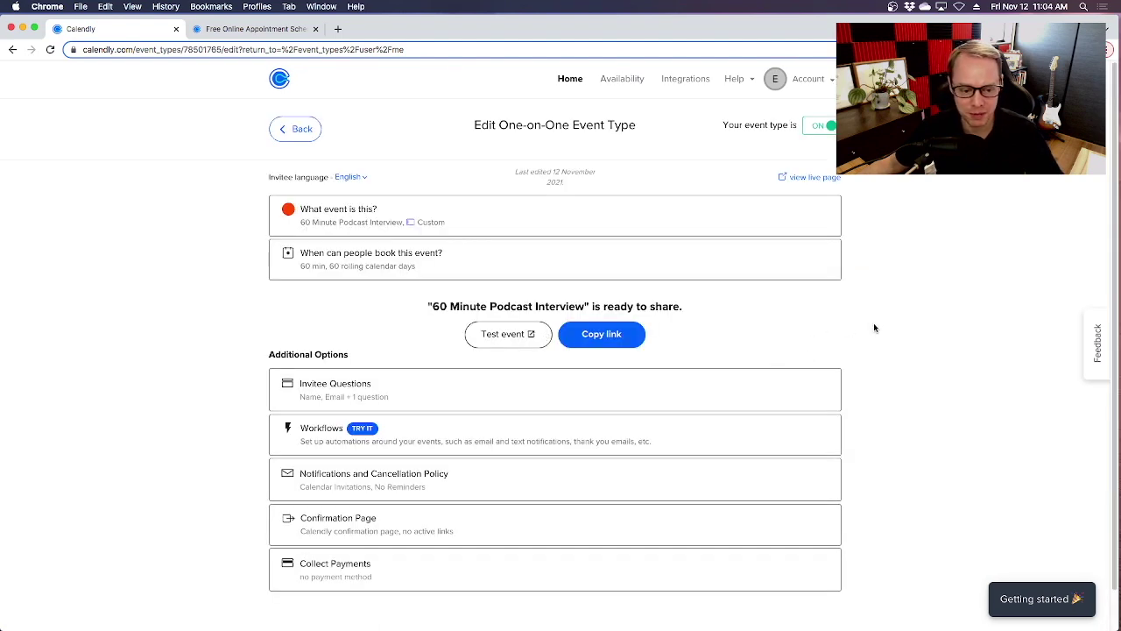
scroll(874, 325, down, 1)
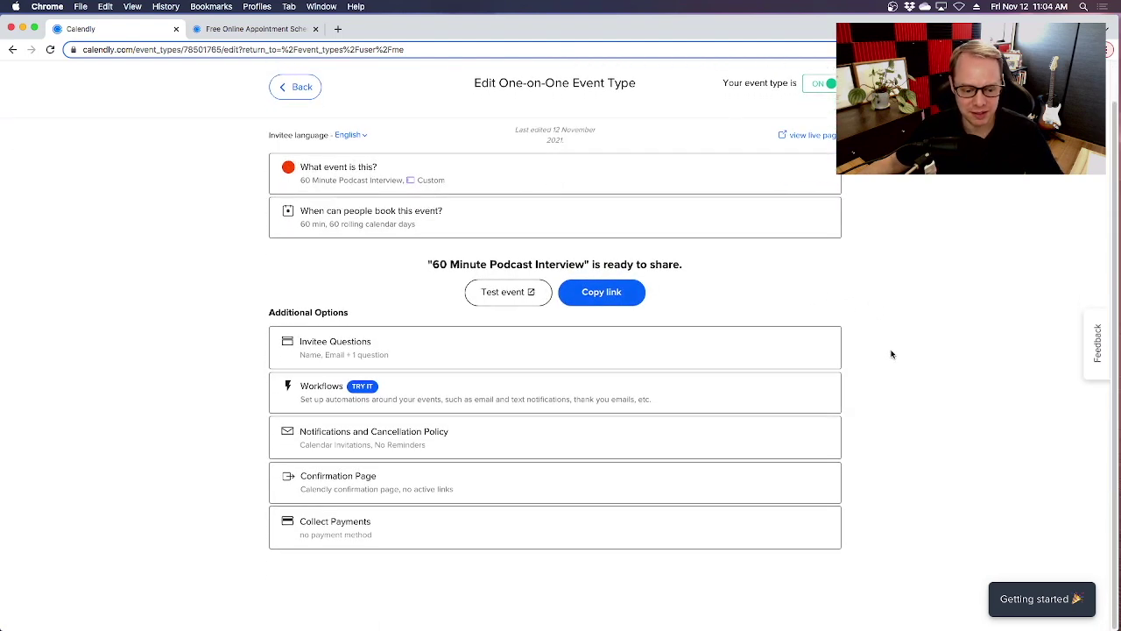
Open the basic details of the 60 Minute Podcast Interview and add Google Meet as a second location option
click(534, 178)
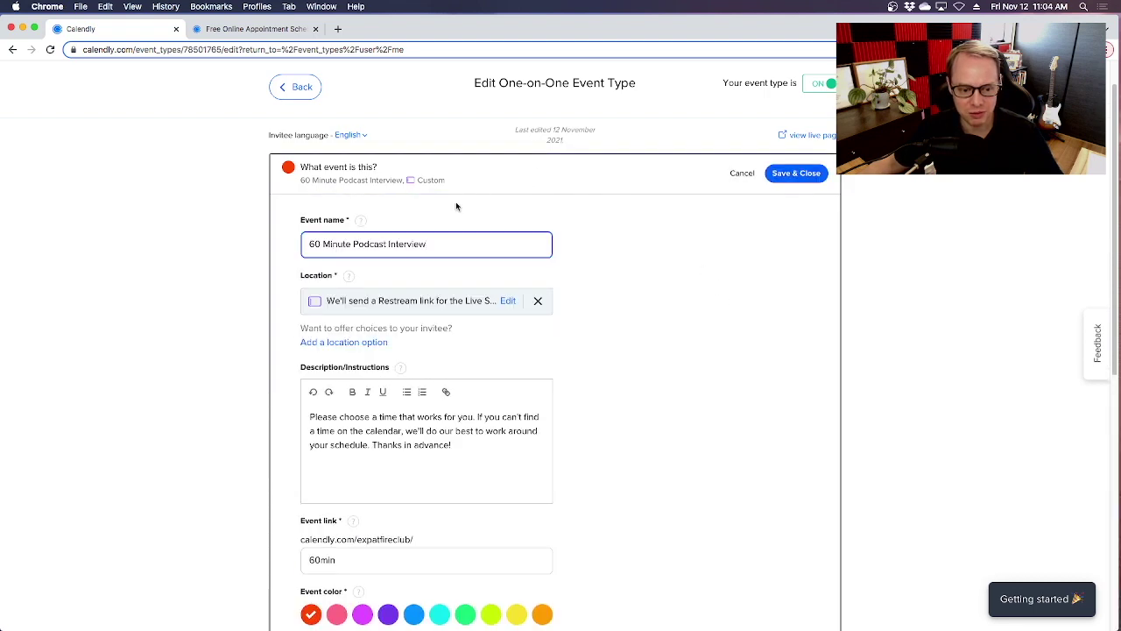
scroll(953, 375, down, 2)
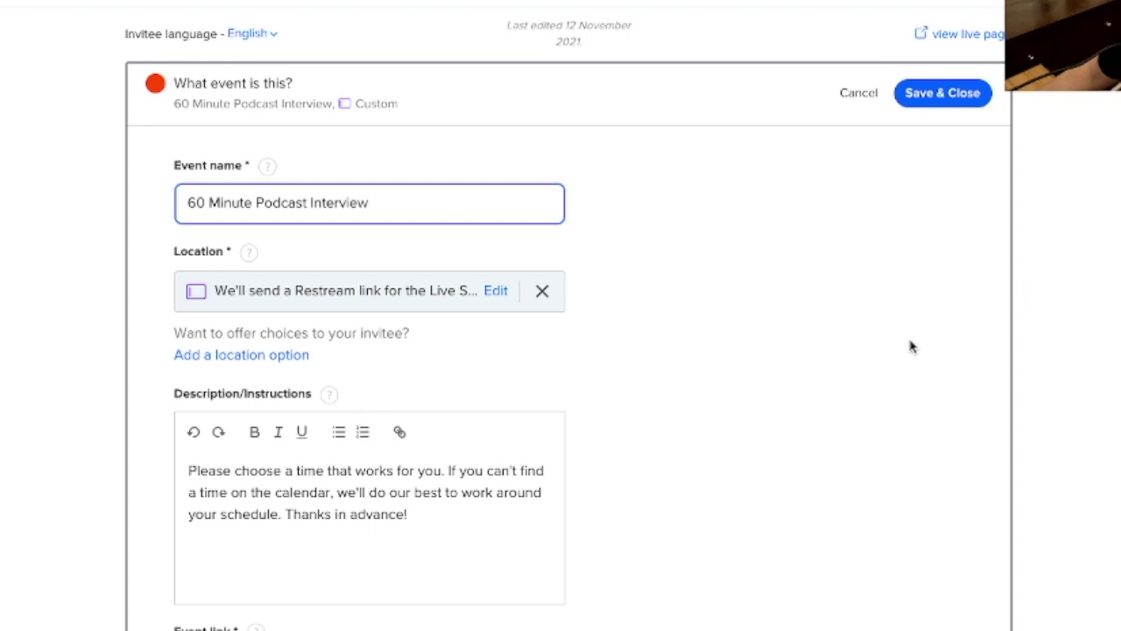
scroll(1076, 388, down, 1)
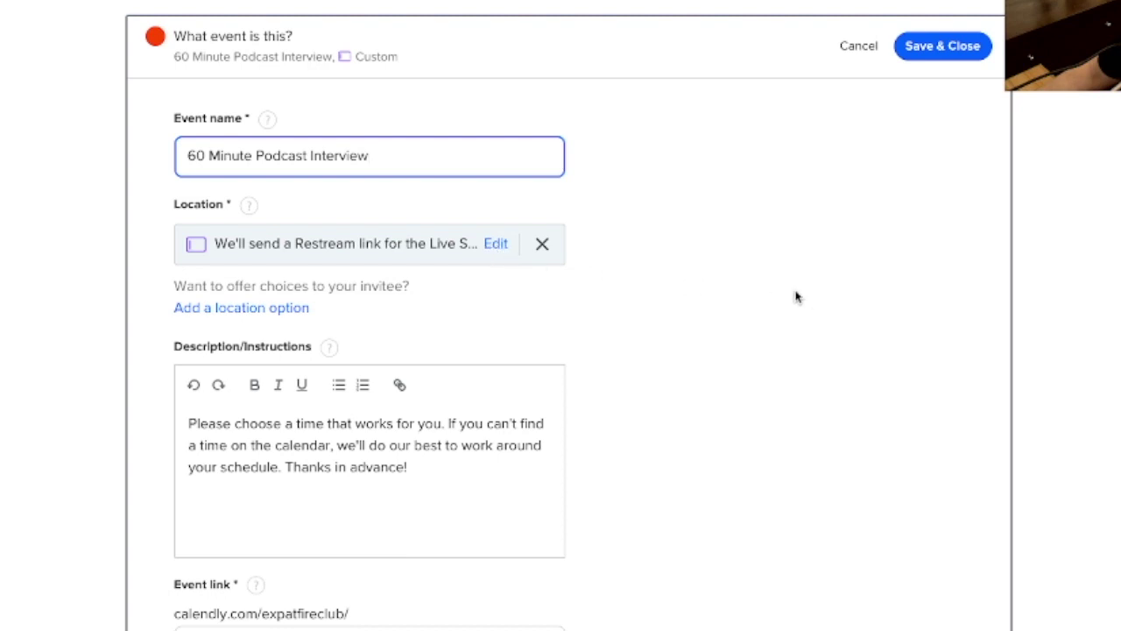
scroll(793, 298, down, 1)
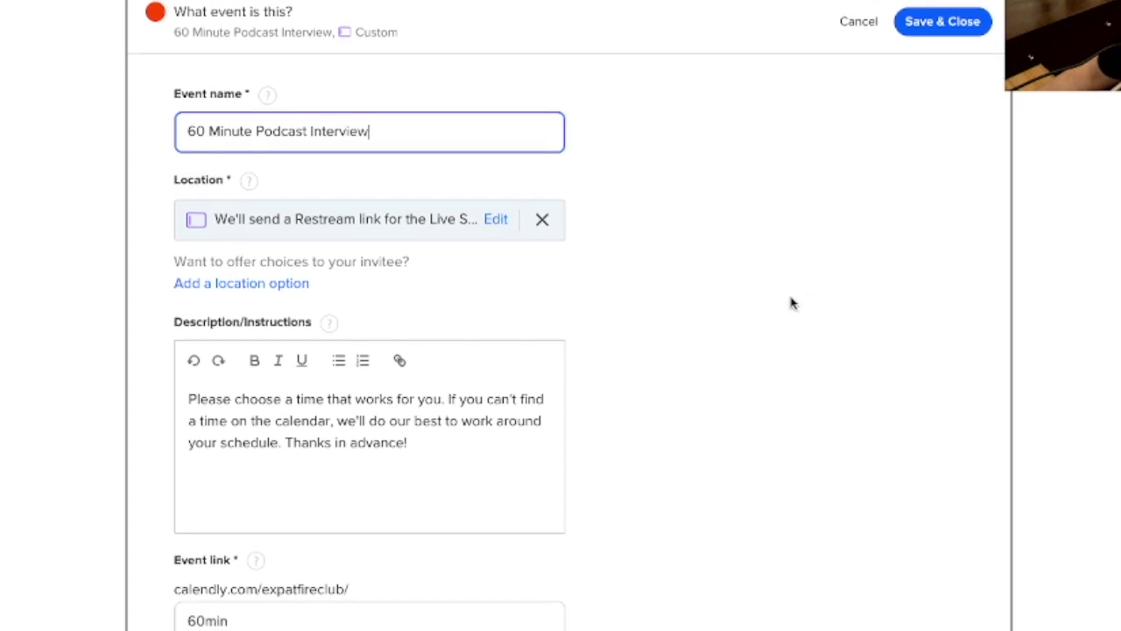
click(290, 286)
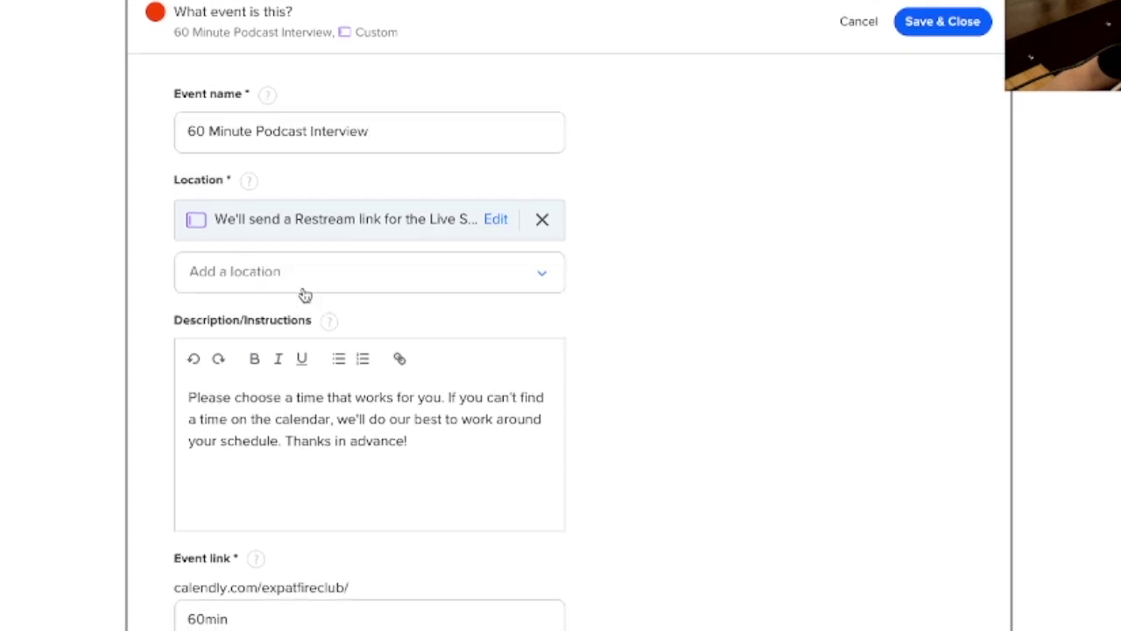
click(541, 278)
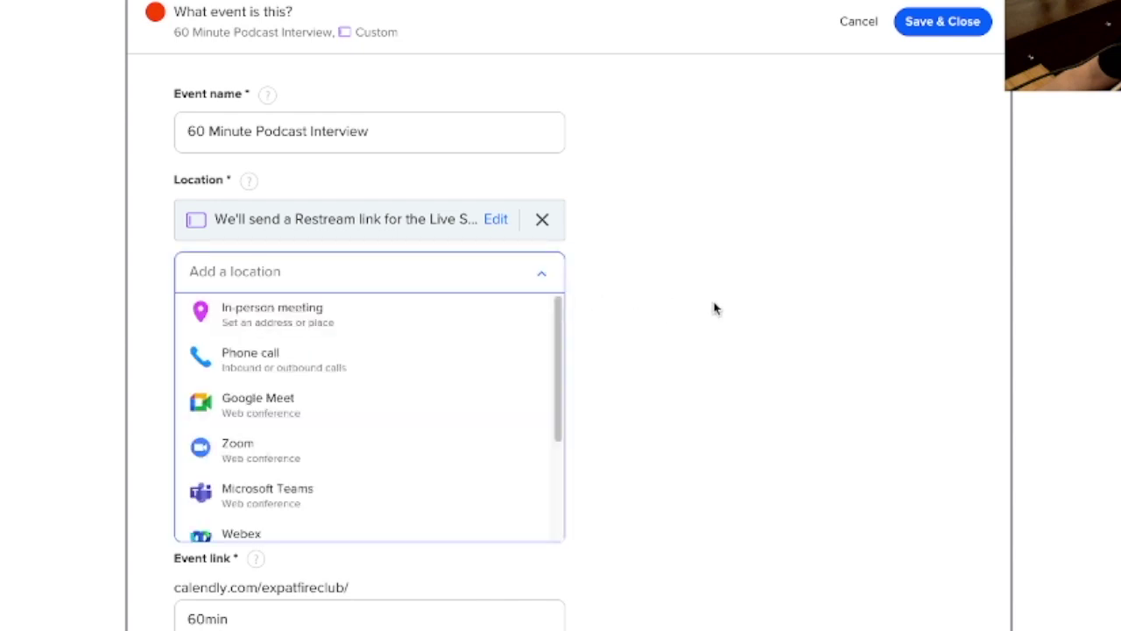
click(296, 410)
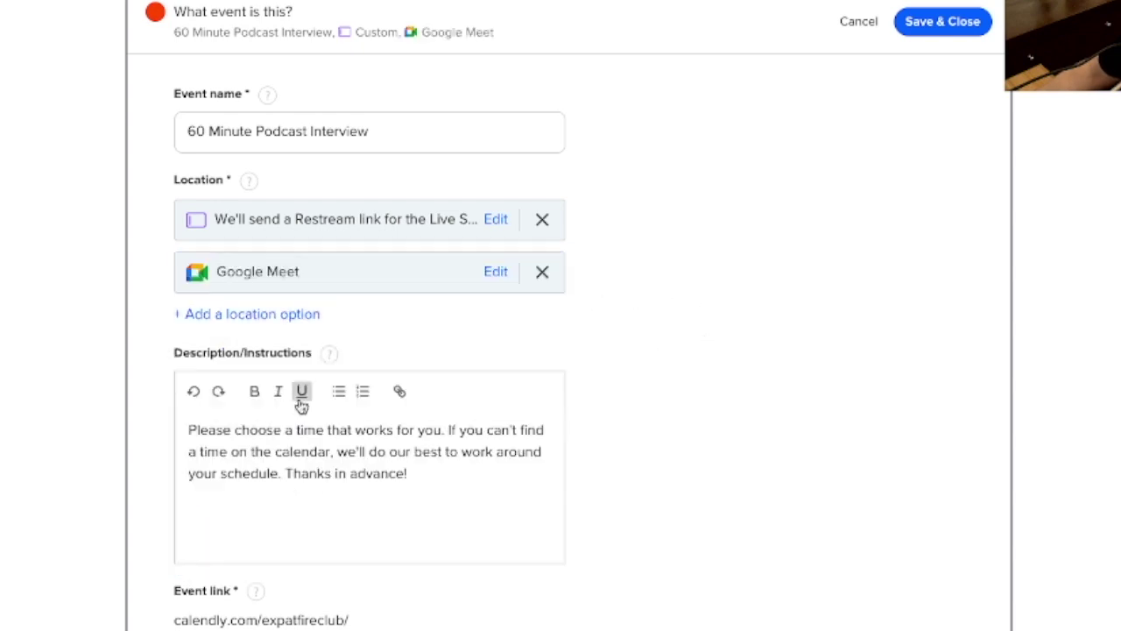
Add Zoom and Microsoft Teams as further location options for the event
click(271, 320)
click(541, 325)
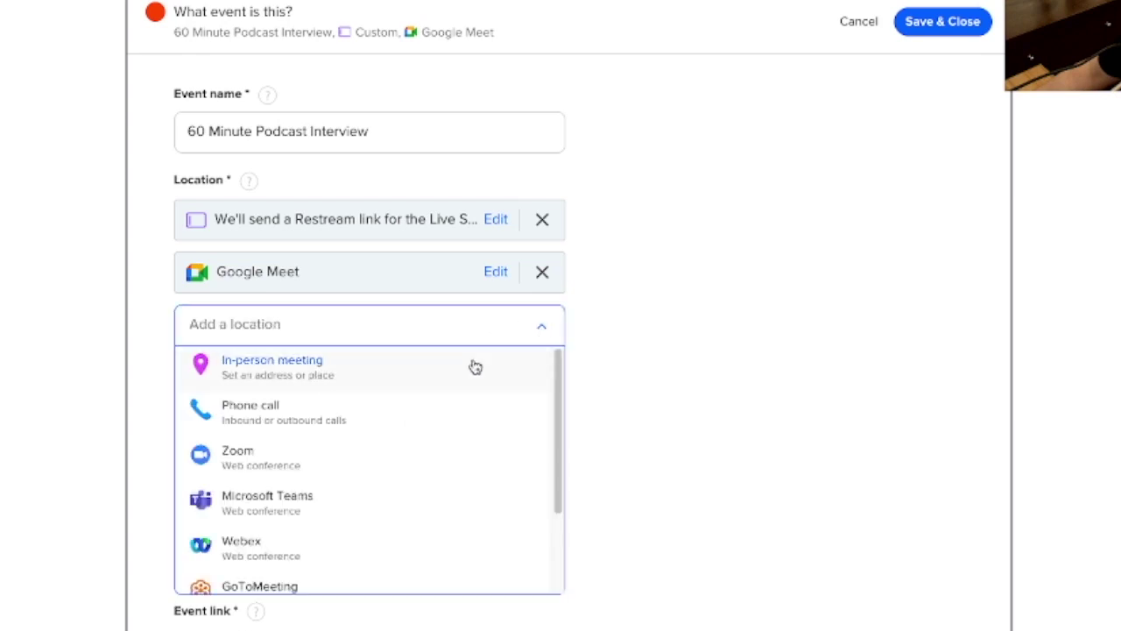
click(288, 458)
click(275, 368)
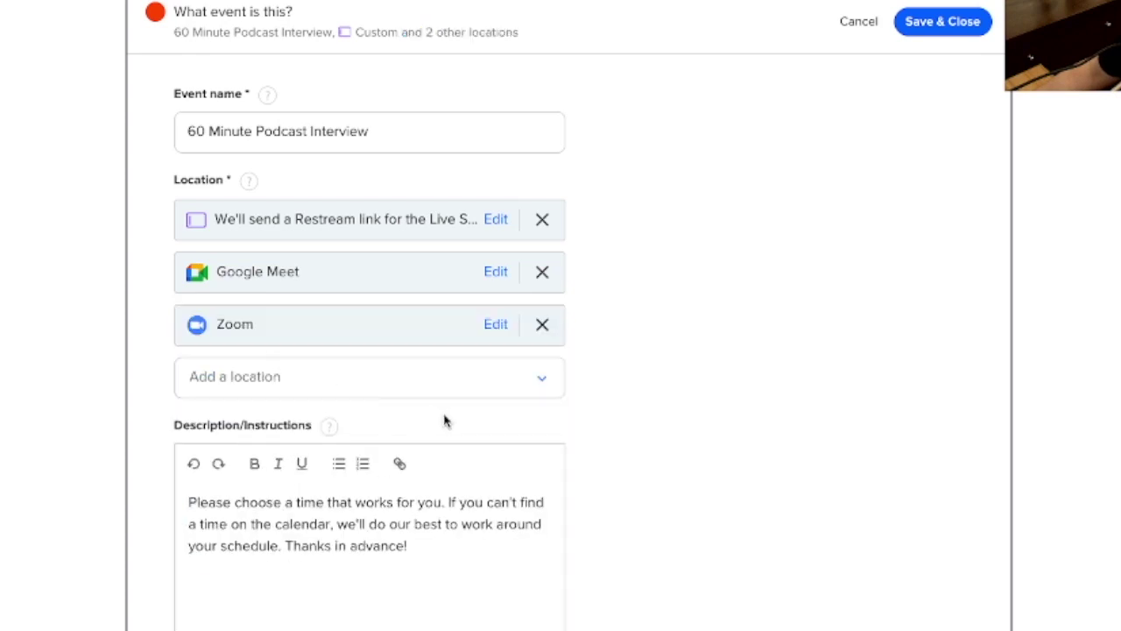
click(541, 377)
scroll(363, 450, down, 1)
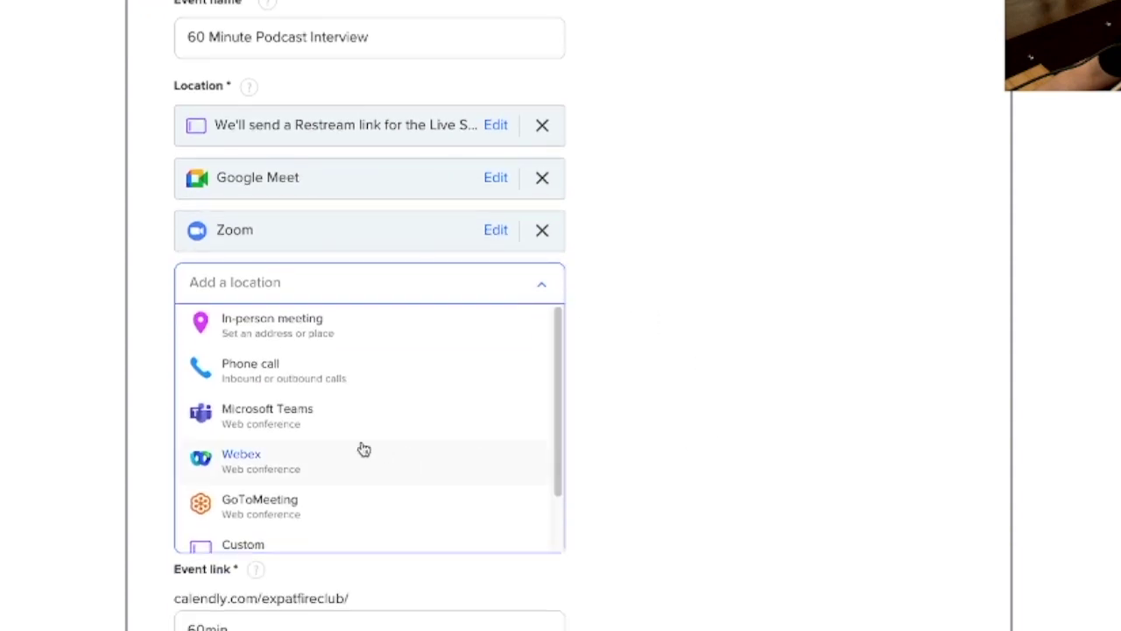
click(296, 422)
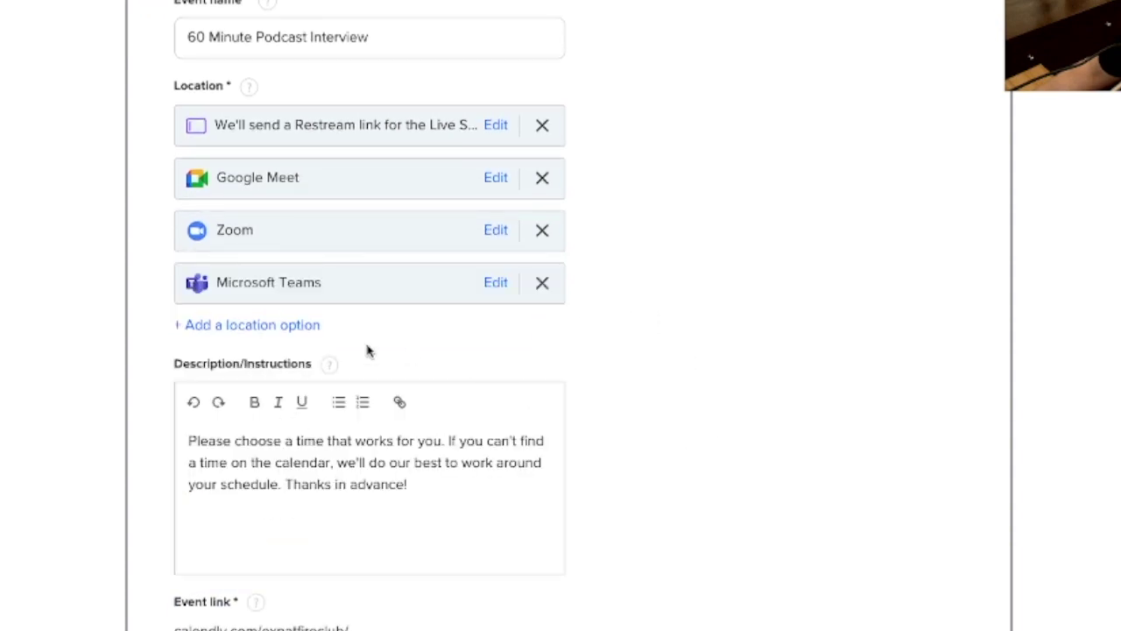
Add an in-person meeting location named Office and save the event details
click(292, 328)
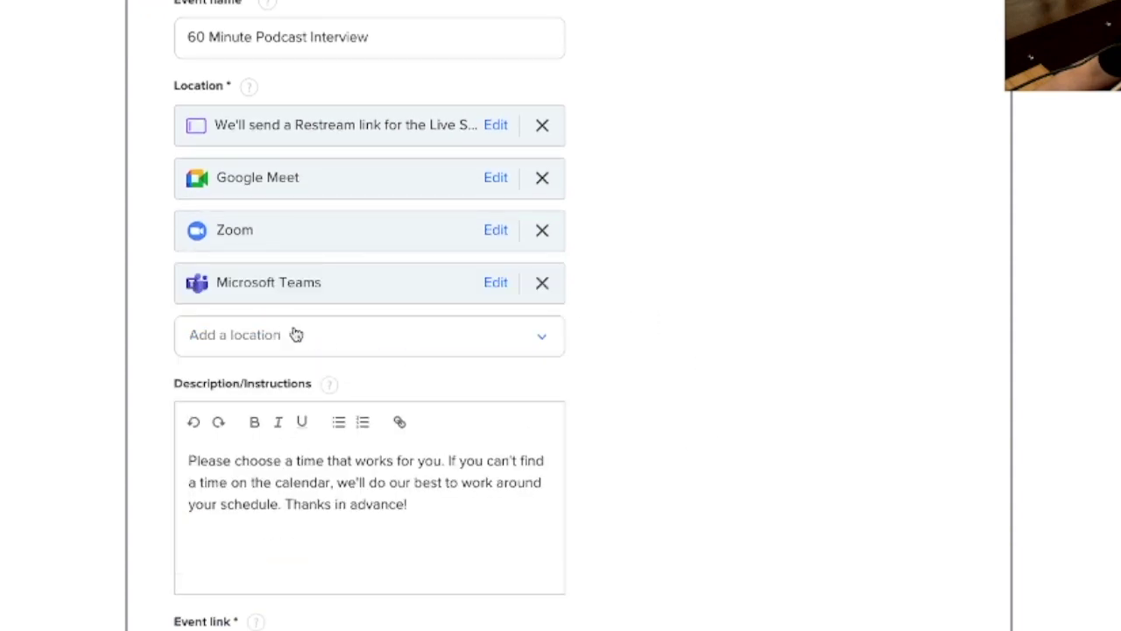
click(546, 339)
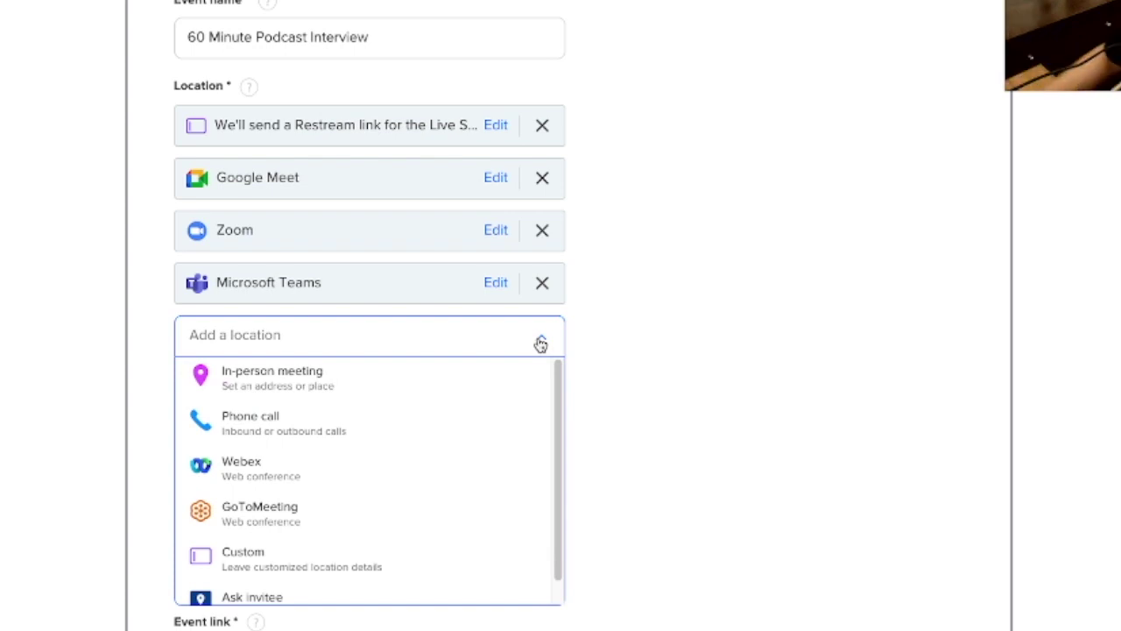
click(286, 391)
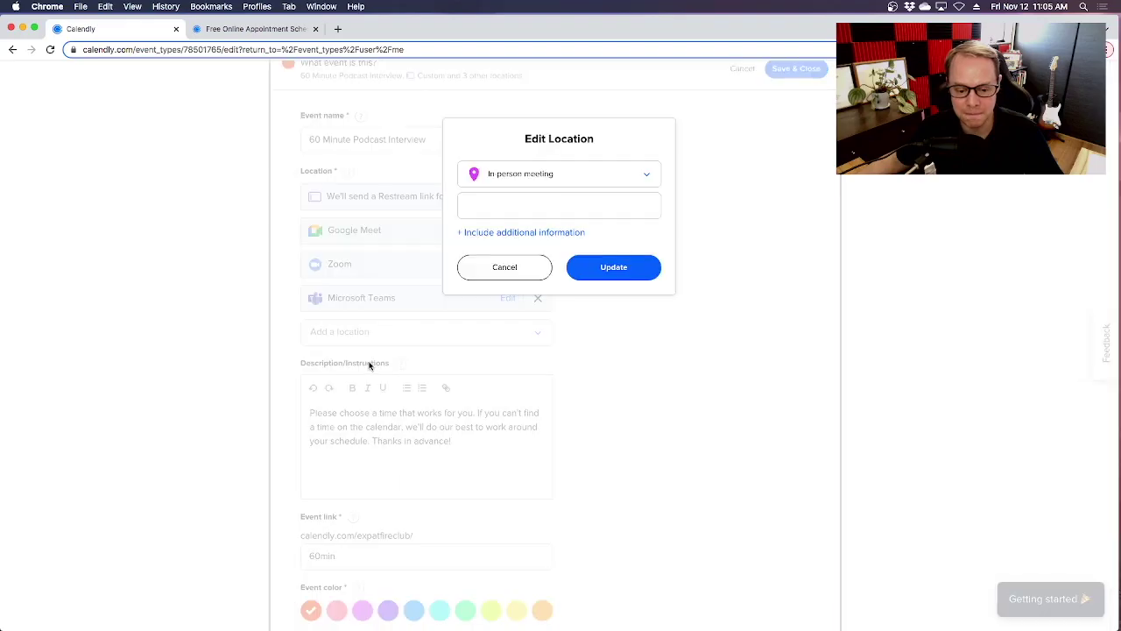
click(525, 209)
text(Off)
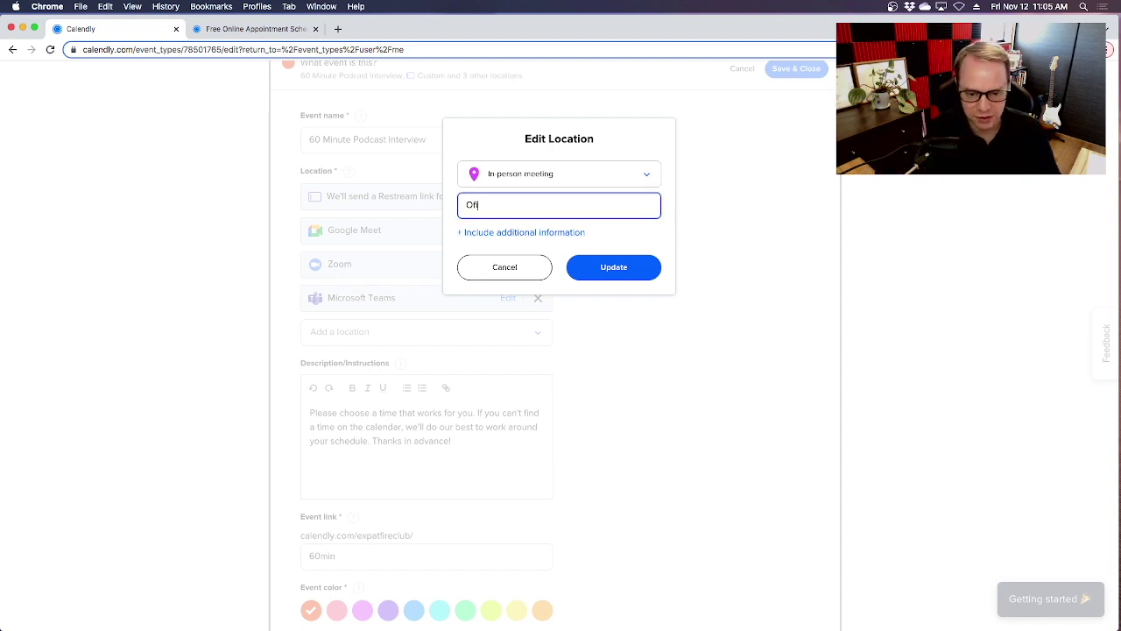
text(ice)
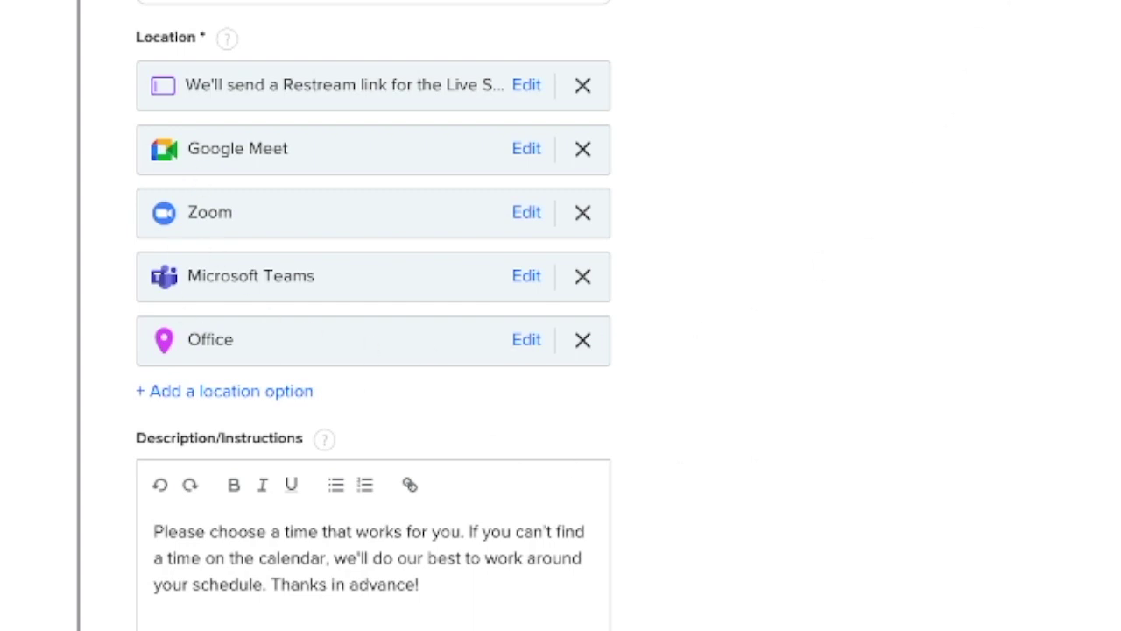
scroll(1034, 125, up, 1)
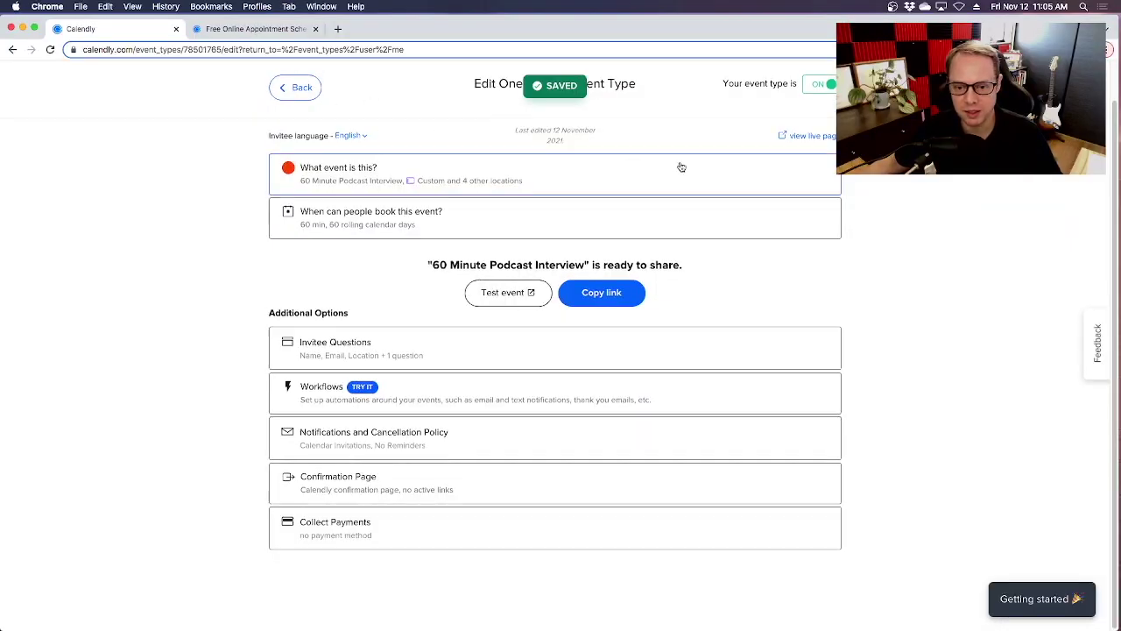
Return to the event types and open the booking page of the 60 Minute Podcast Interview
scroll(315, 118, up, 1)
click(296, 130)
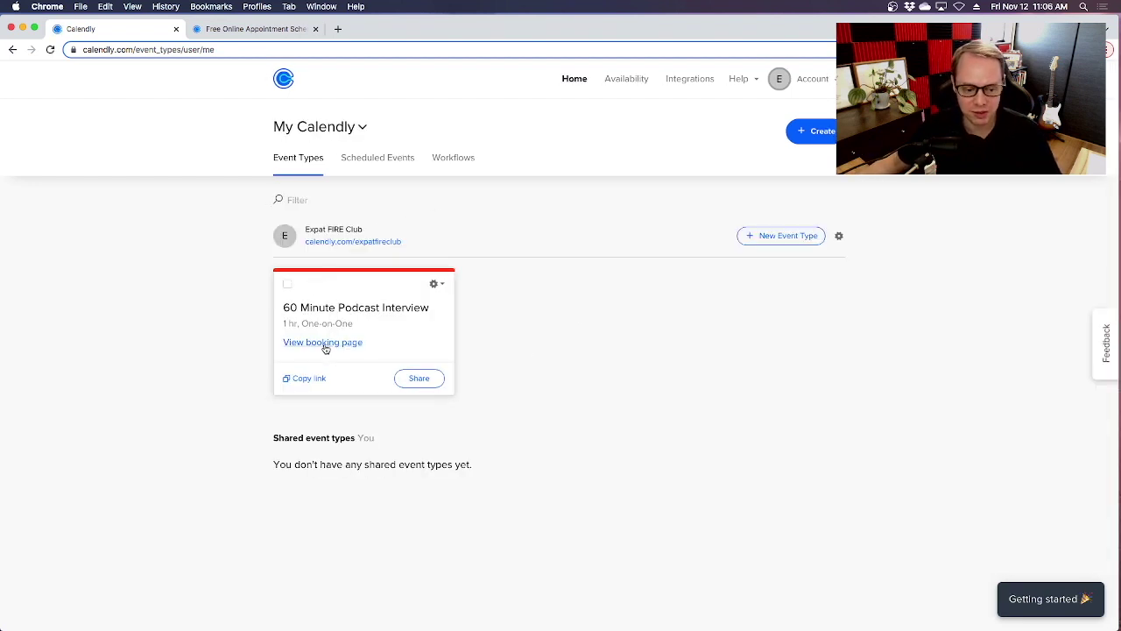
click(326, 342)
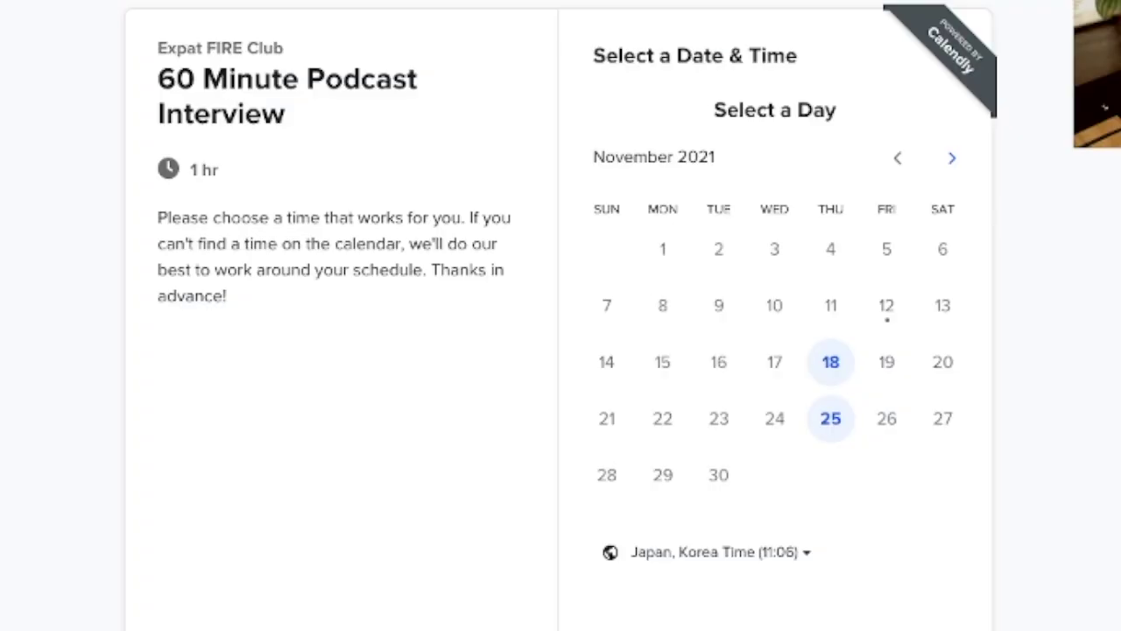
Choose the 10:00 slot on Thursday, December 23, 2021 and confirm it
click(954, 158)
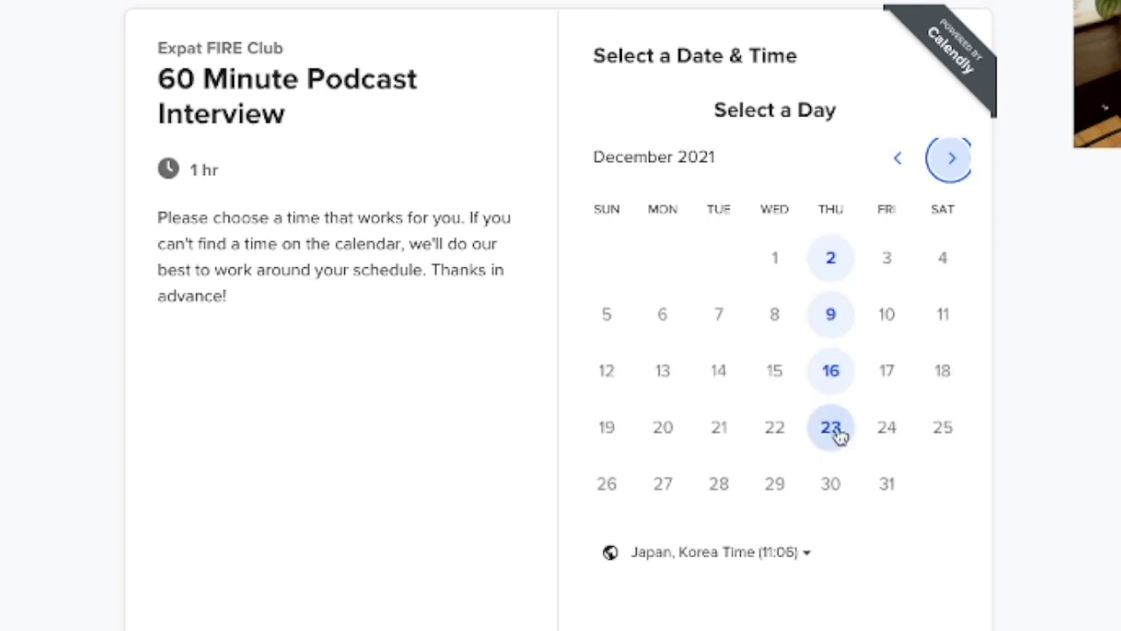
click(834, 431)
click(989, 251)
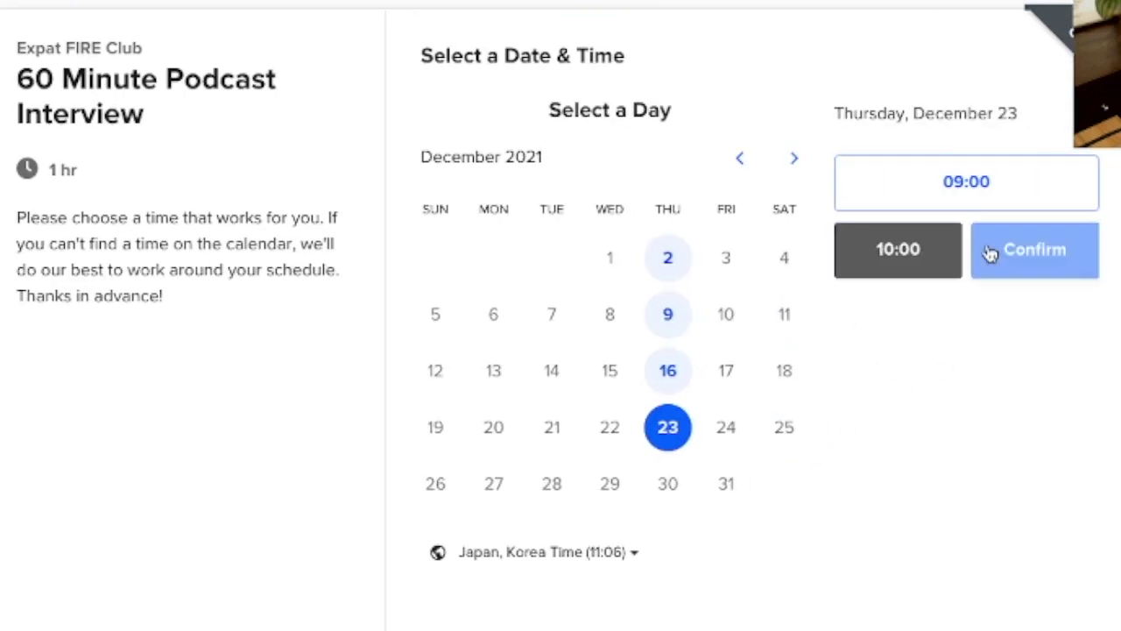
click(1031, 255)
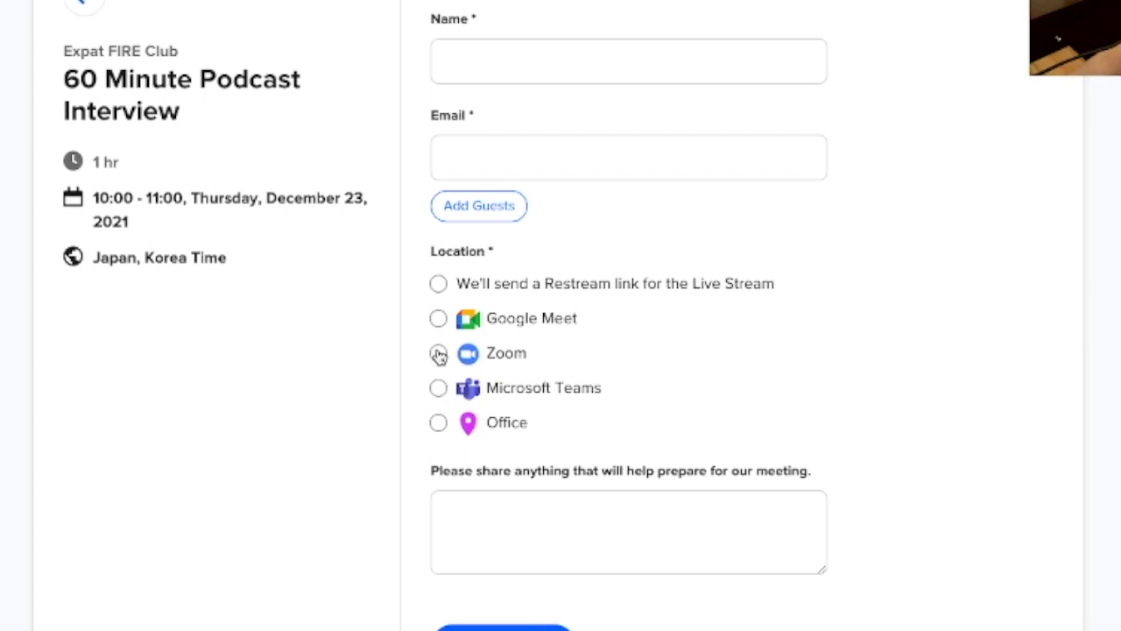
Choose Zoom as the meeting location and fill in the invitee's name and e-mail
click(438, 354)
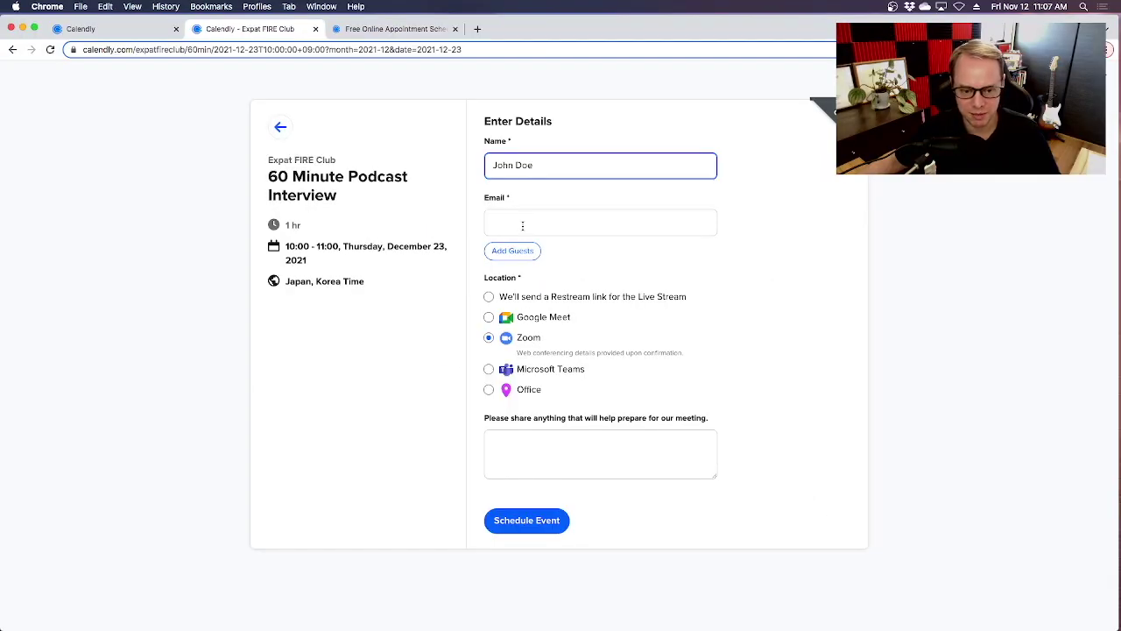
click(522, 225)
text(ex)
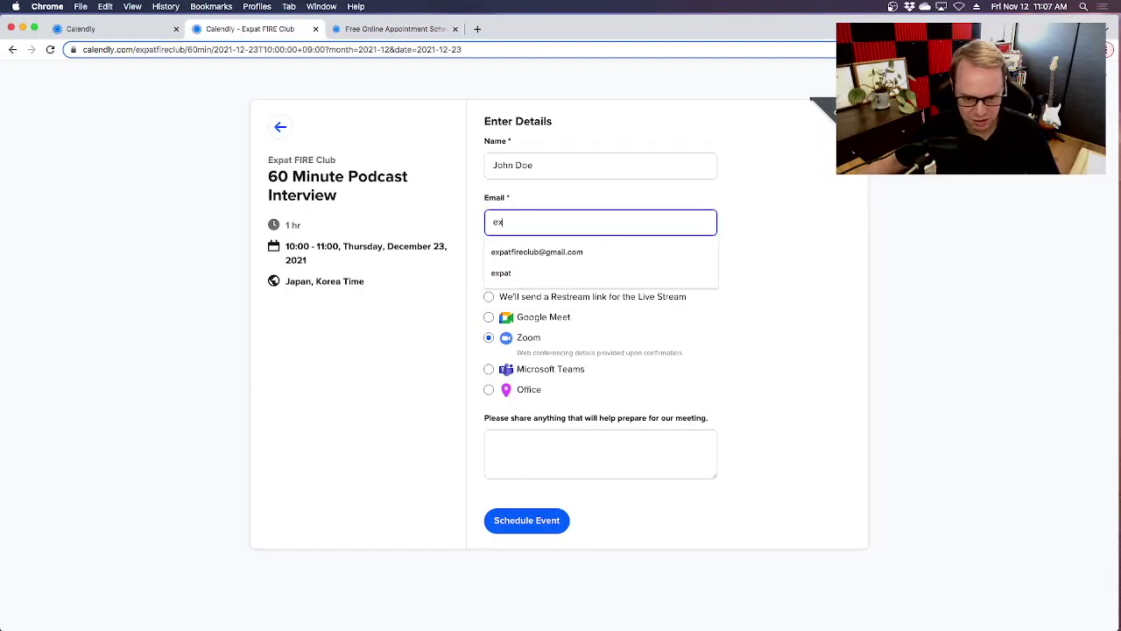
key(Down)
key(Tab)
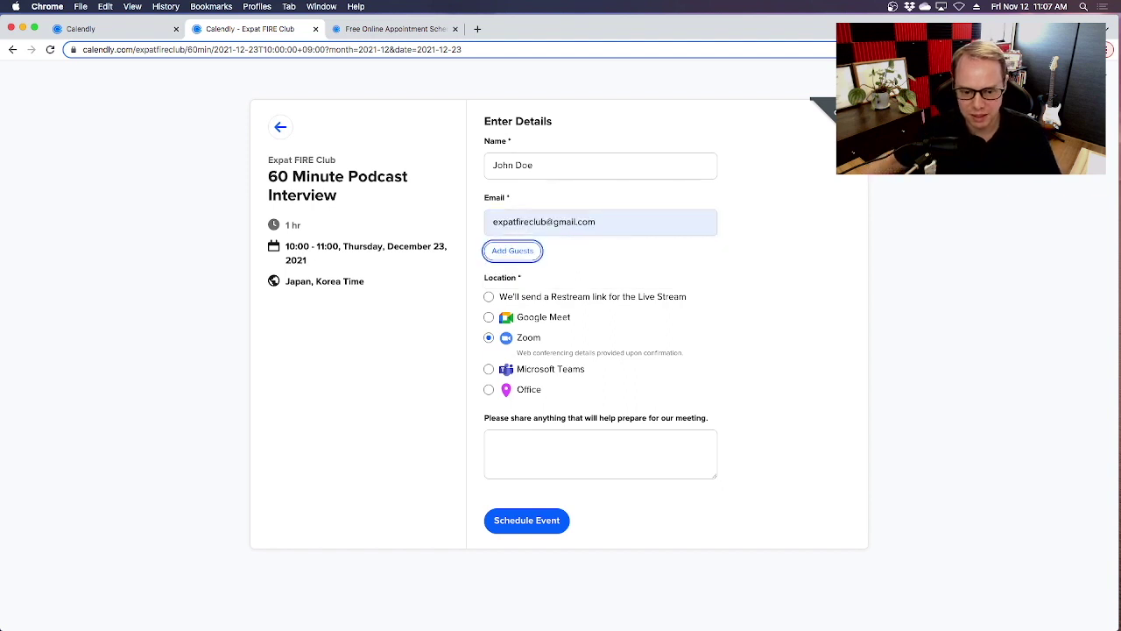
click(611, 248)
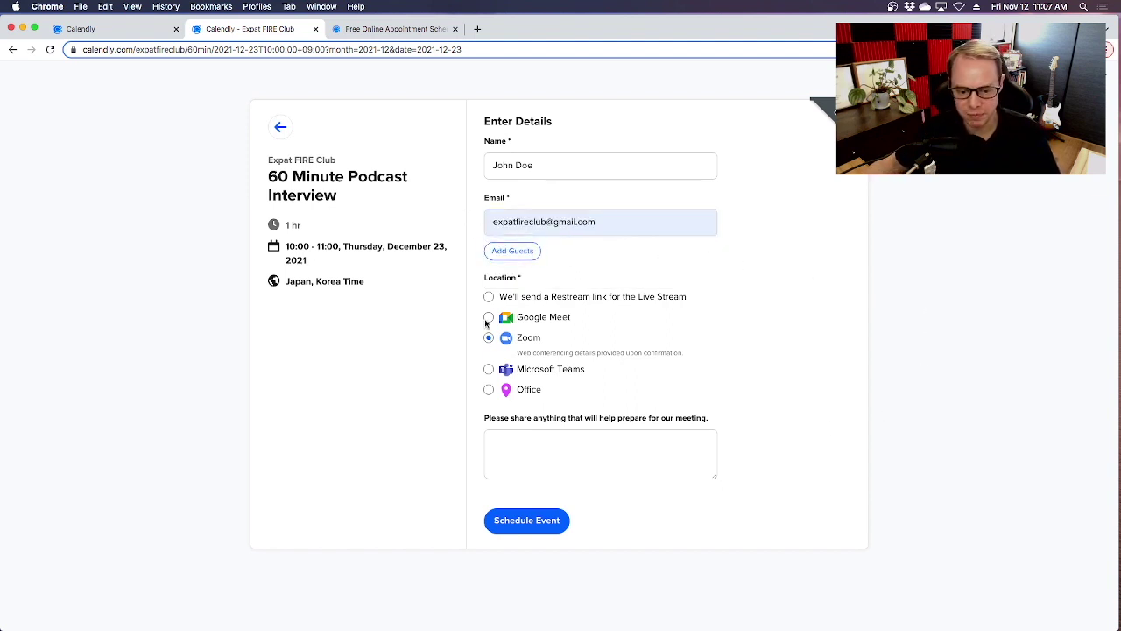
Enter "Looking forward to speak" as the note that helps prepare for the meeting
click(576, 453)
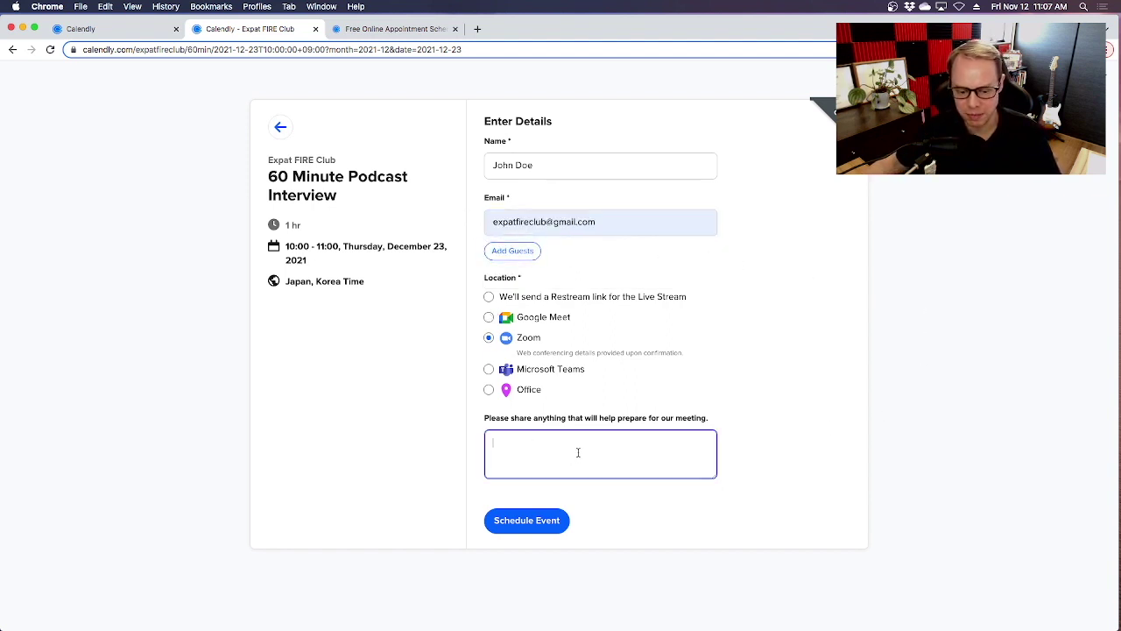
text(Looking )
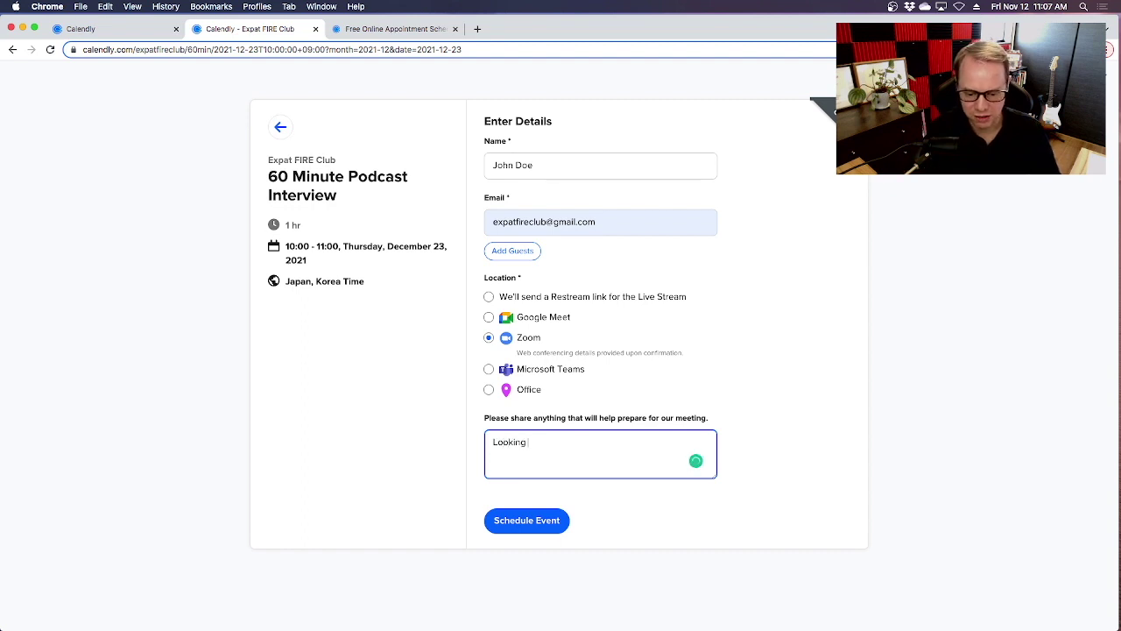
text(forward to spe)
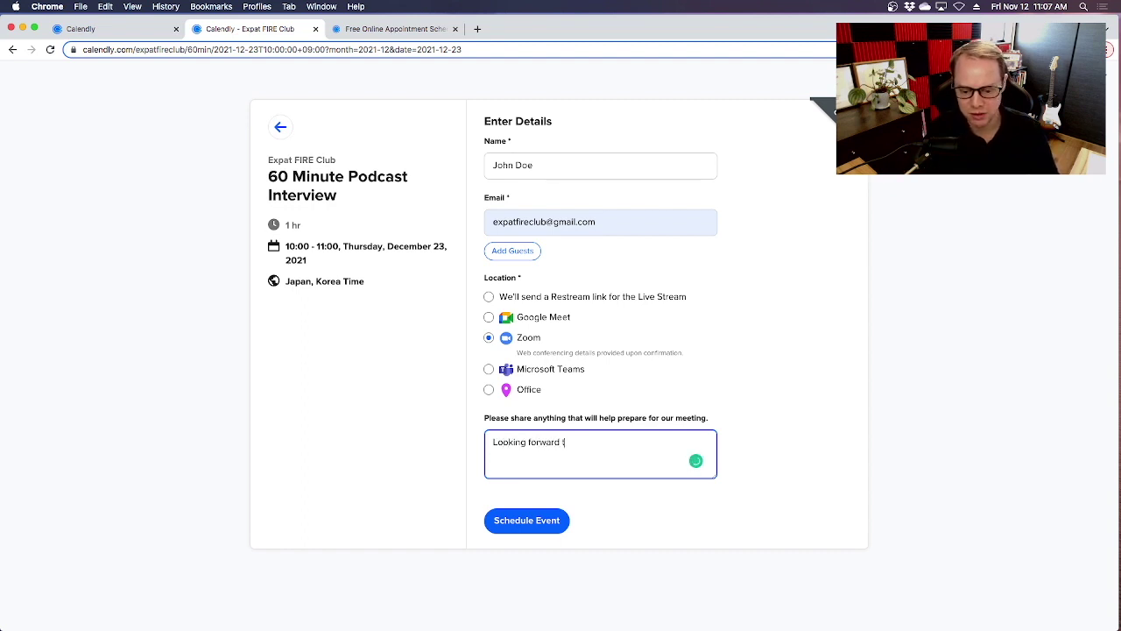
text(ak)
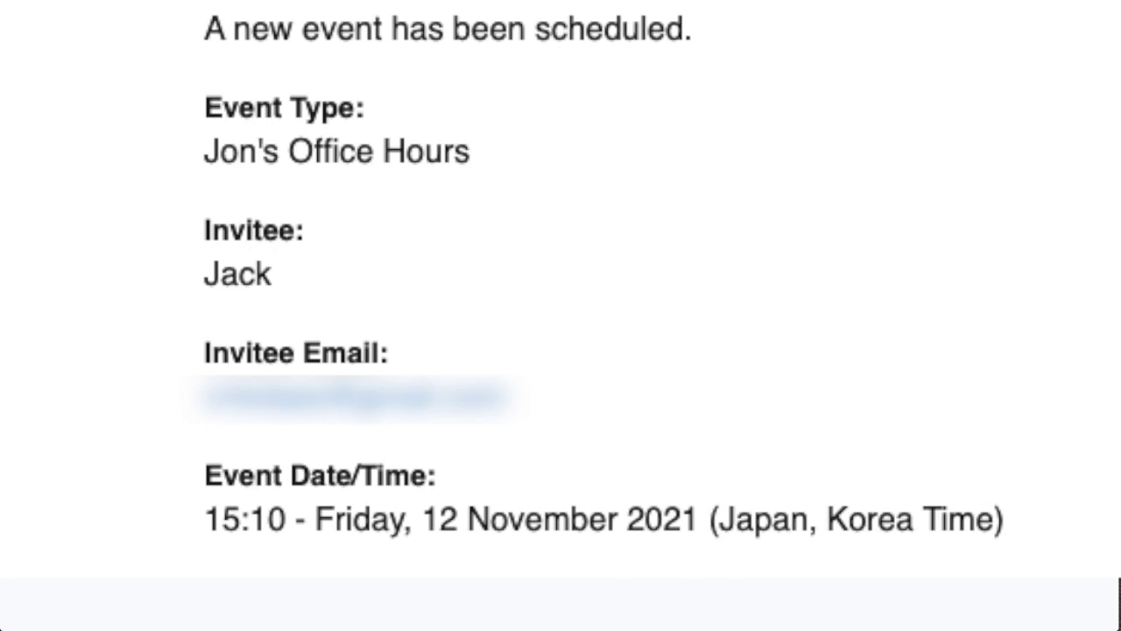